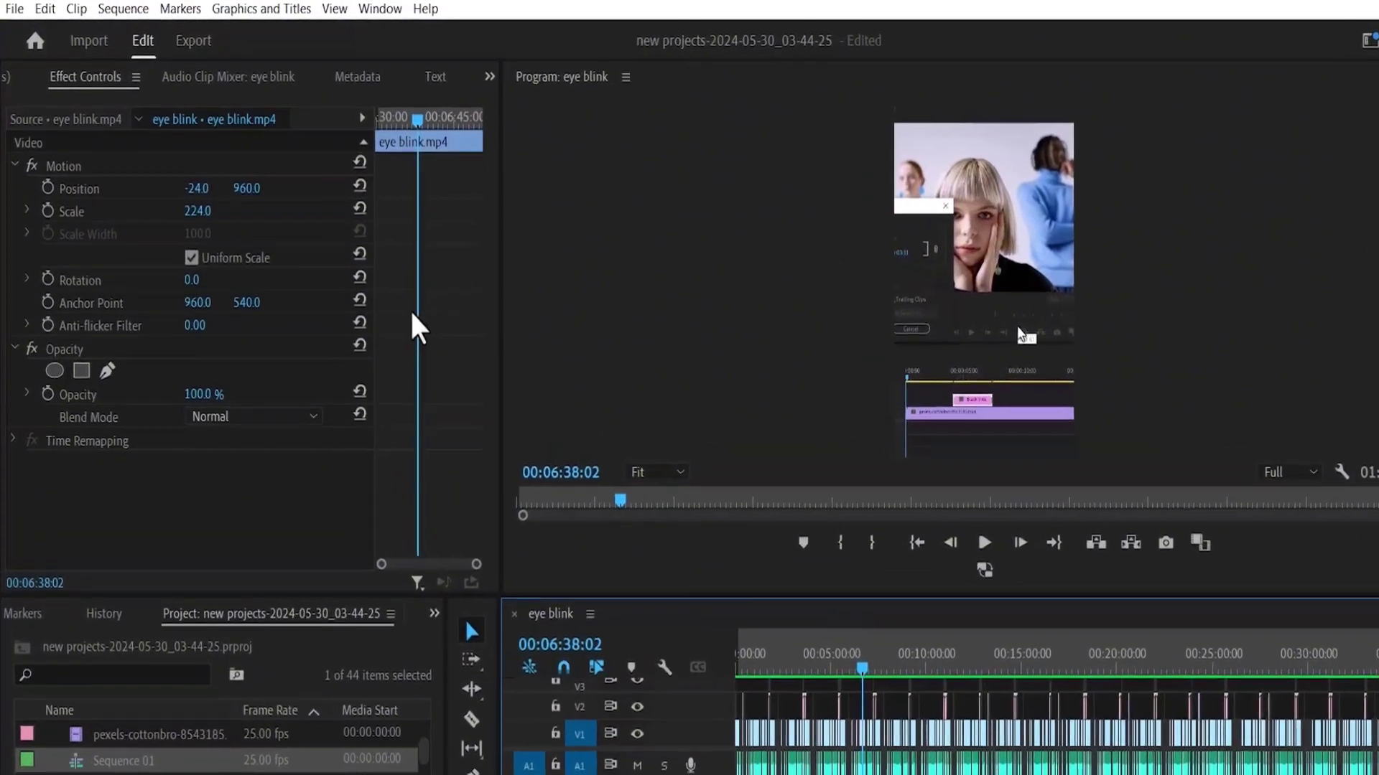
- Set the sequence's video previews to QuickTime format with the Apple ProRes 422 HQ codec
click(152, 12)
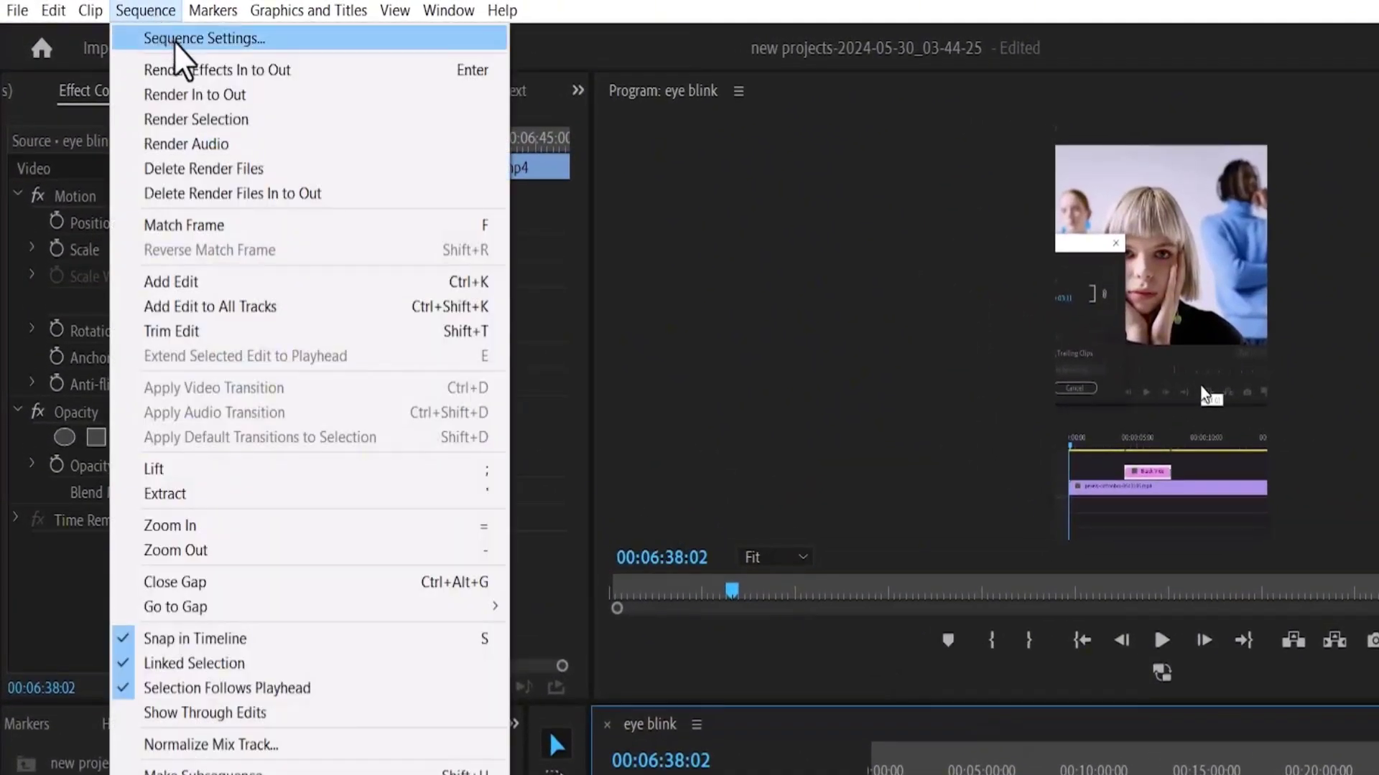
click(173, 39)
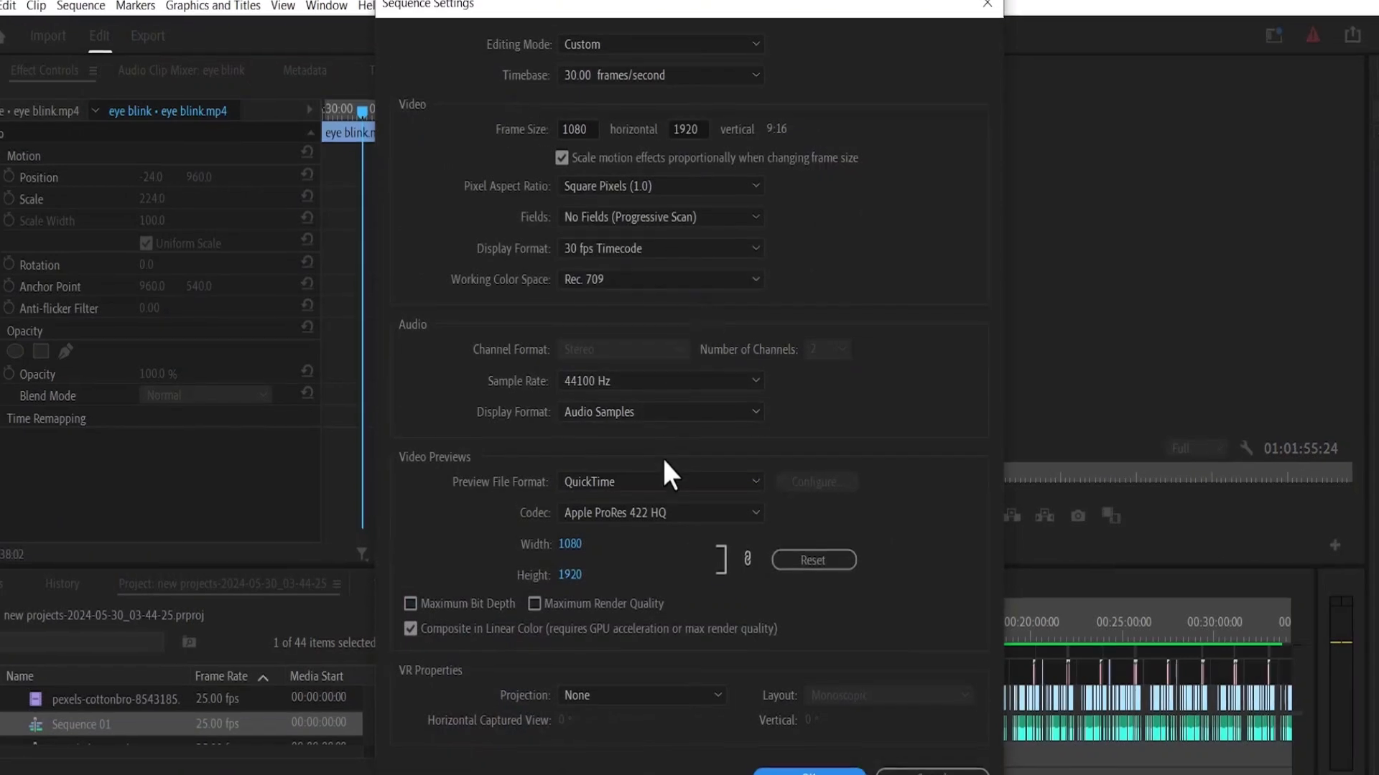
click(671, 407)
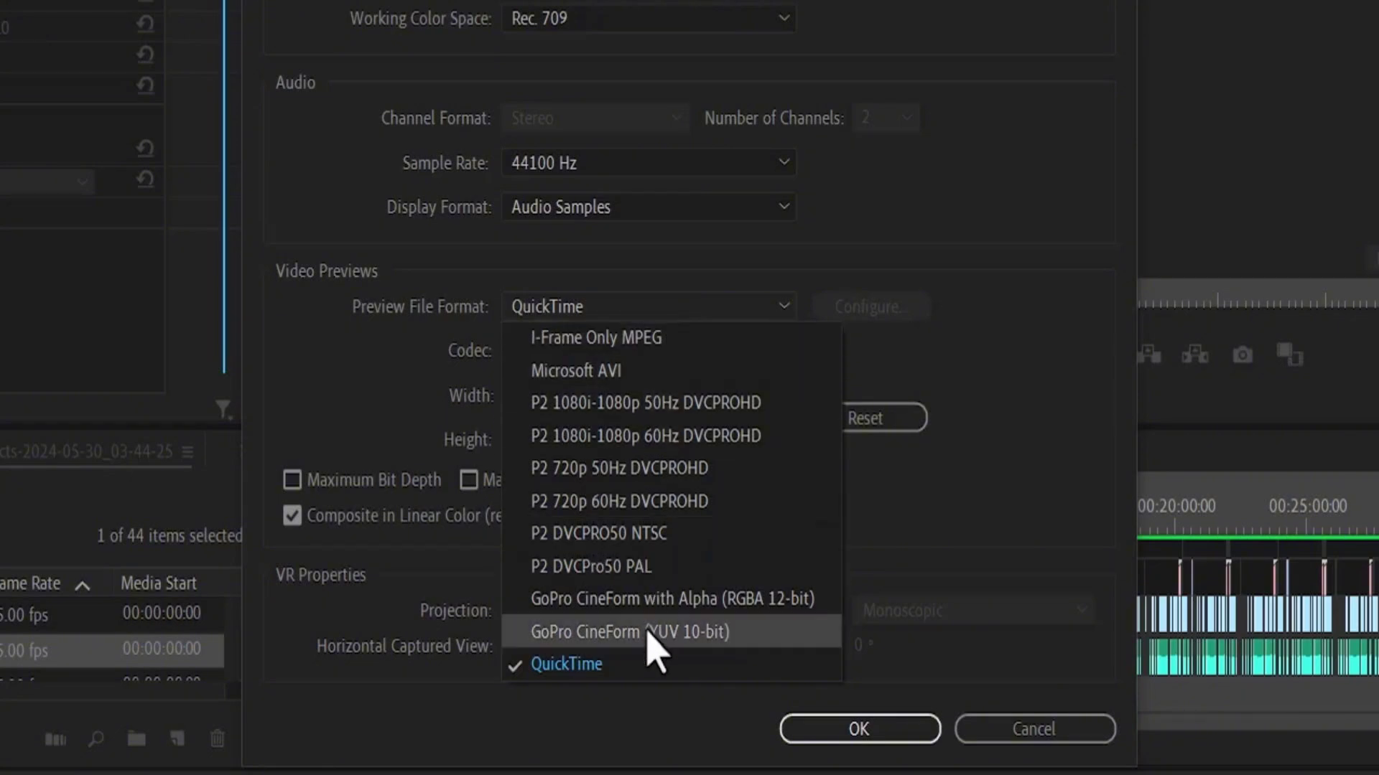
click(650, 665)
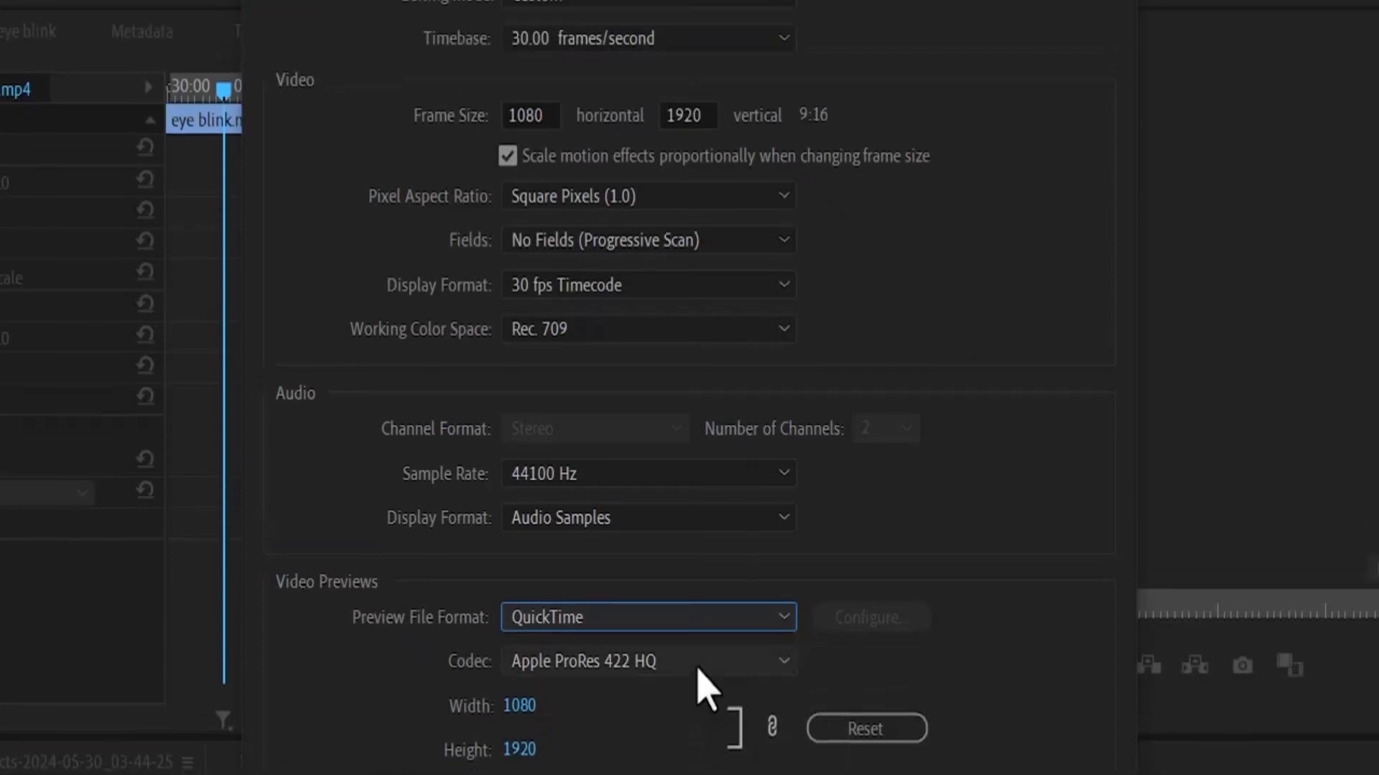
click(666, 430)
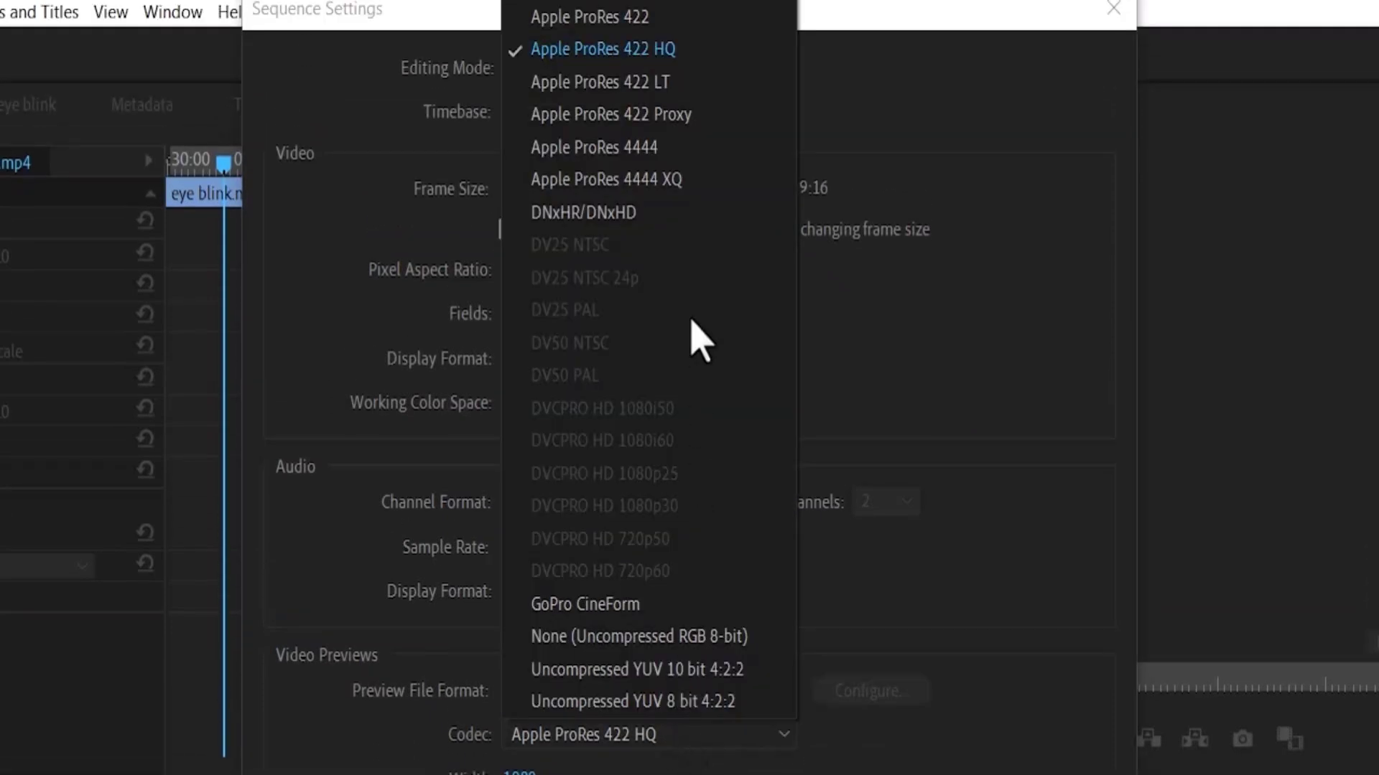
click(678, 48)
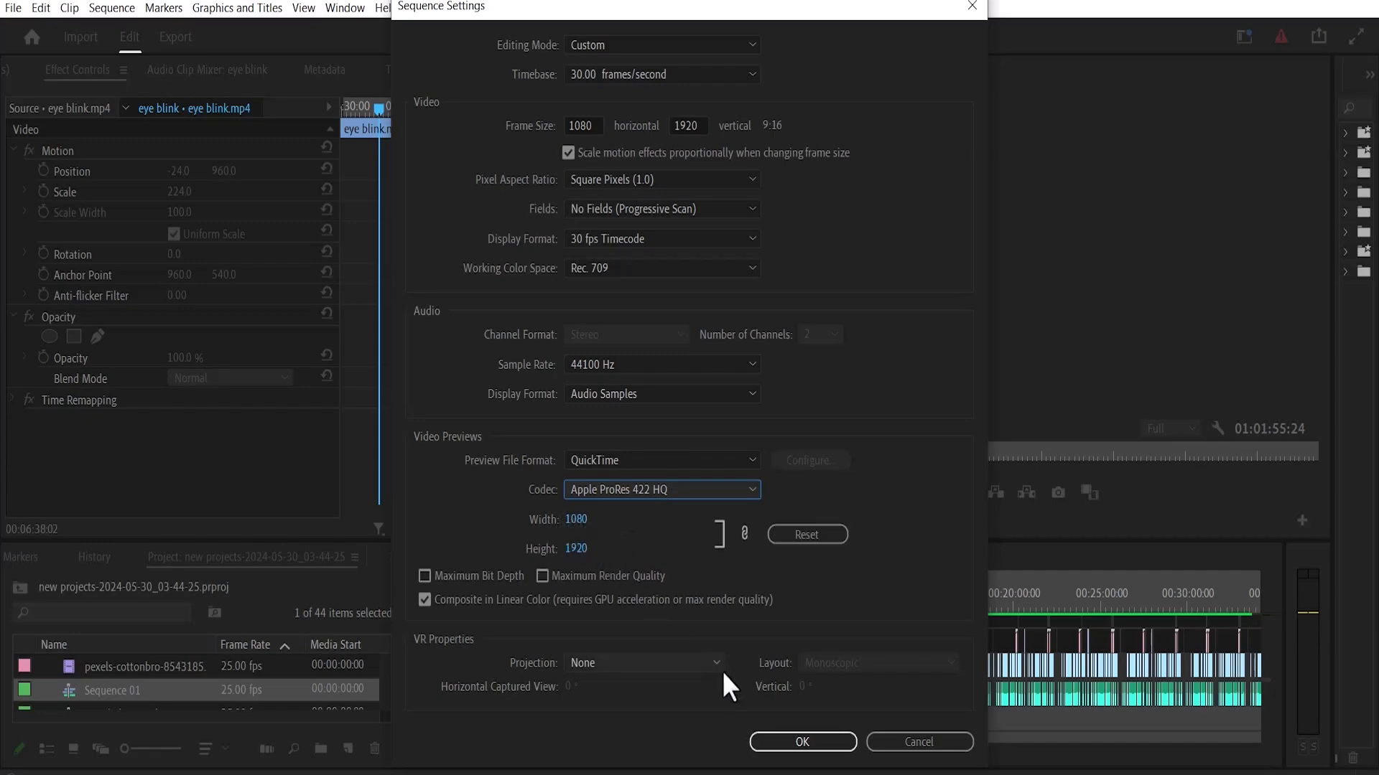
click(799, 742)
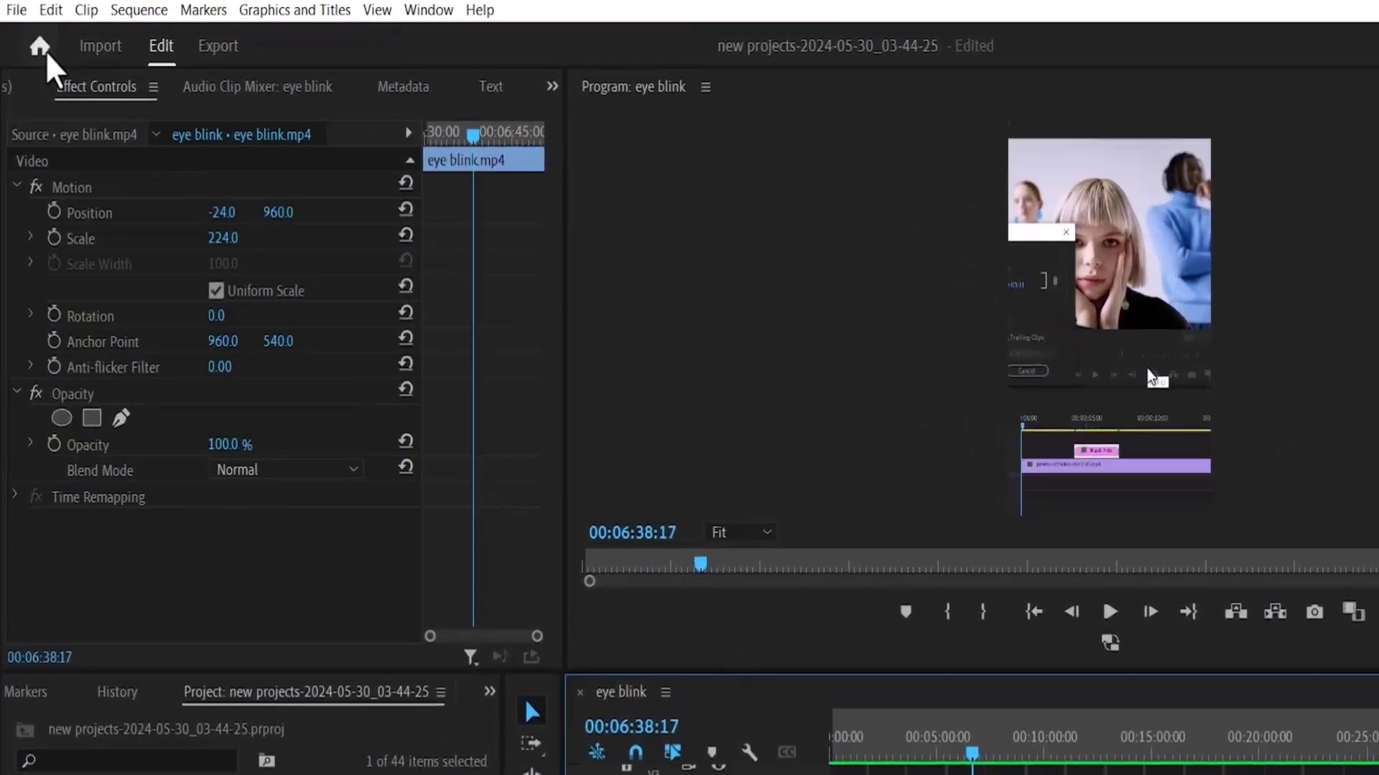
- Open the media export settings for the eye blink sequence and enable the use of previews
click(13, 8)
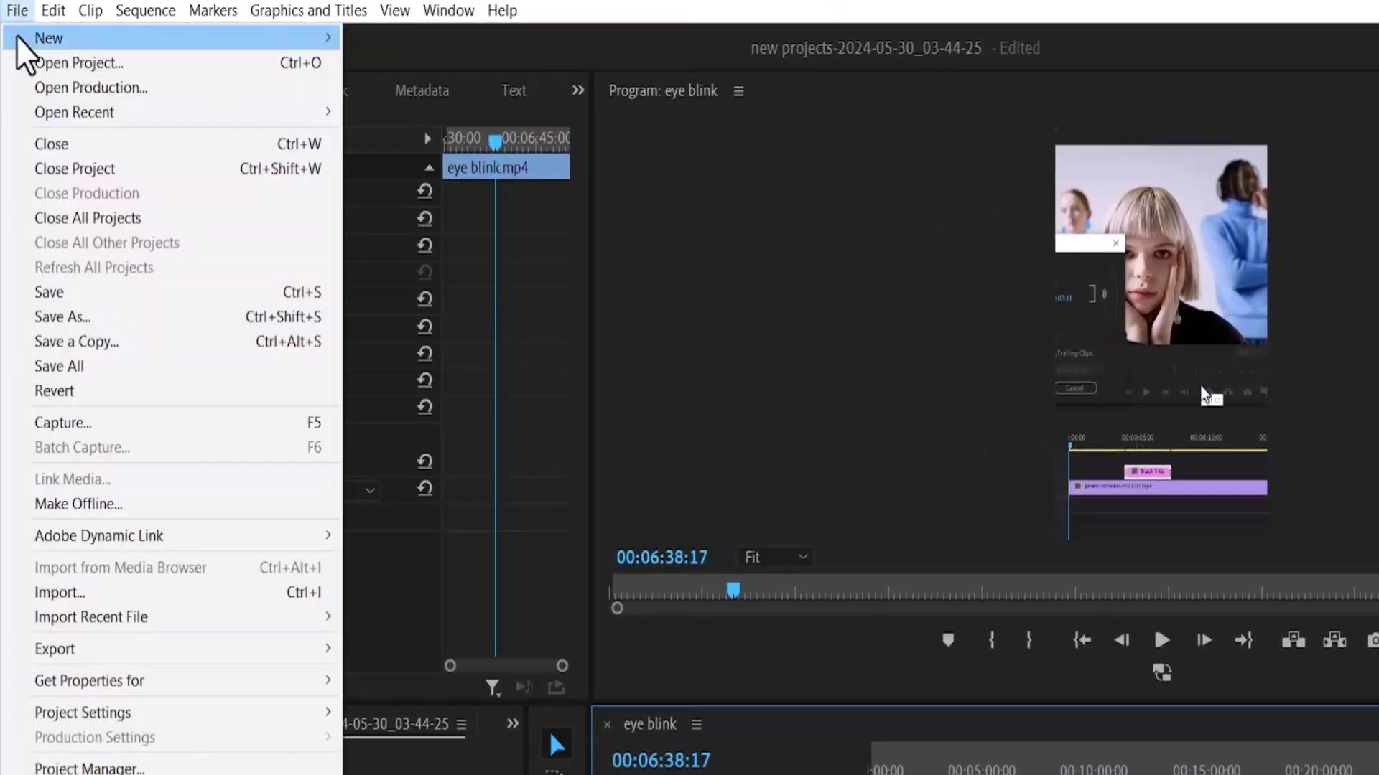
mouse_move(191, 649)
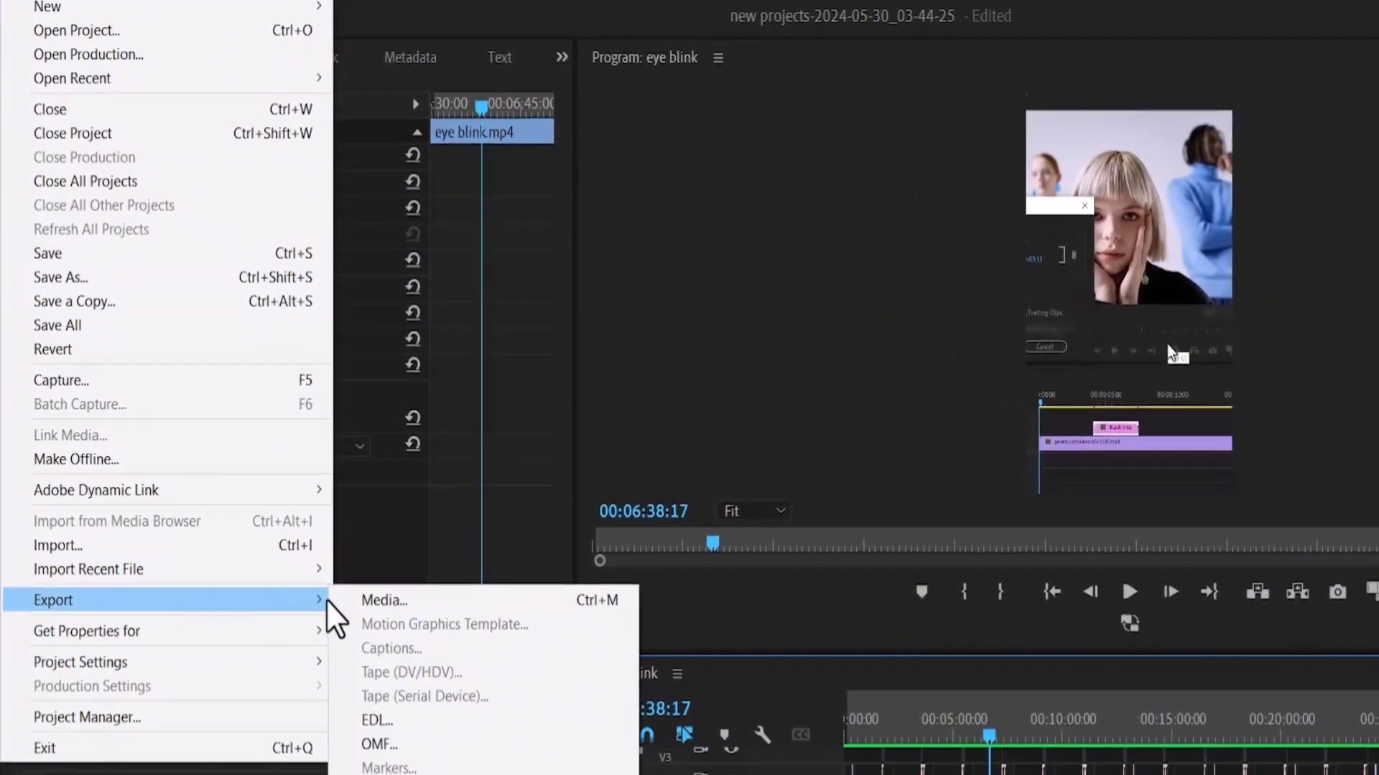
click(385, 580)
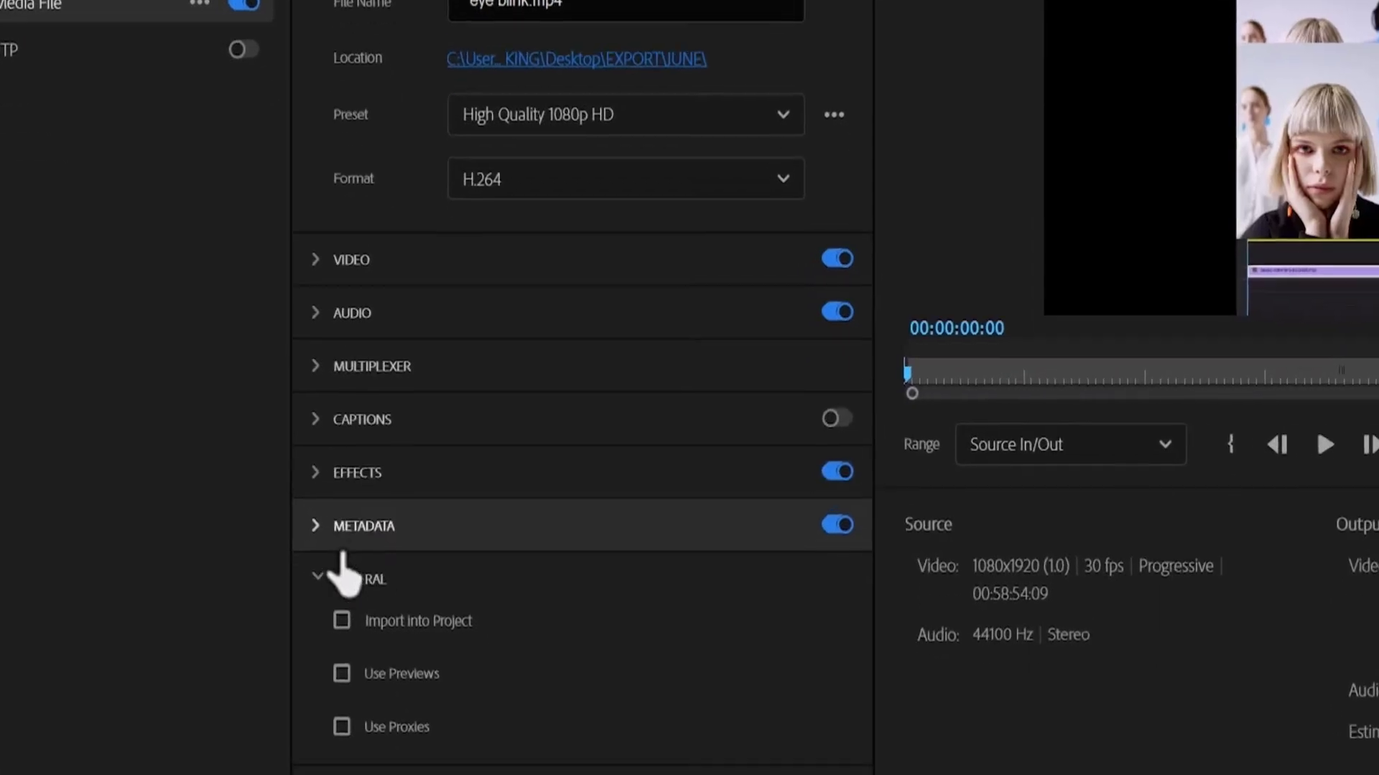
click(344, 675)
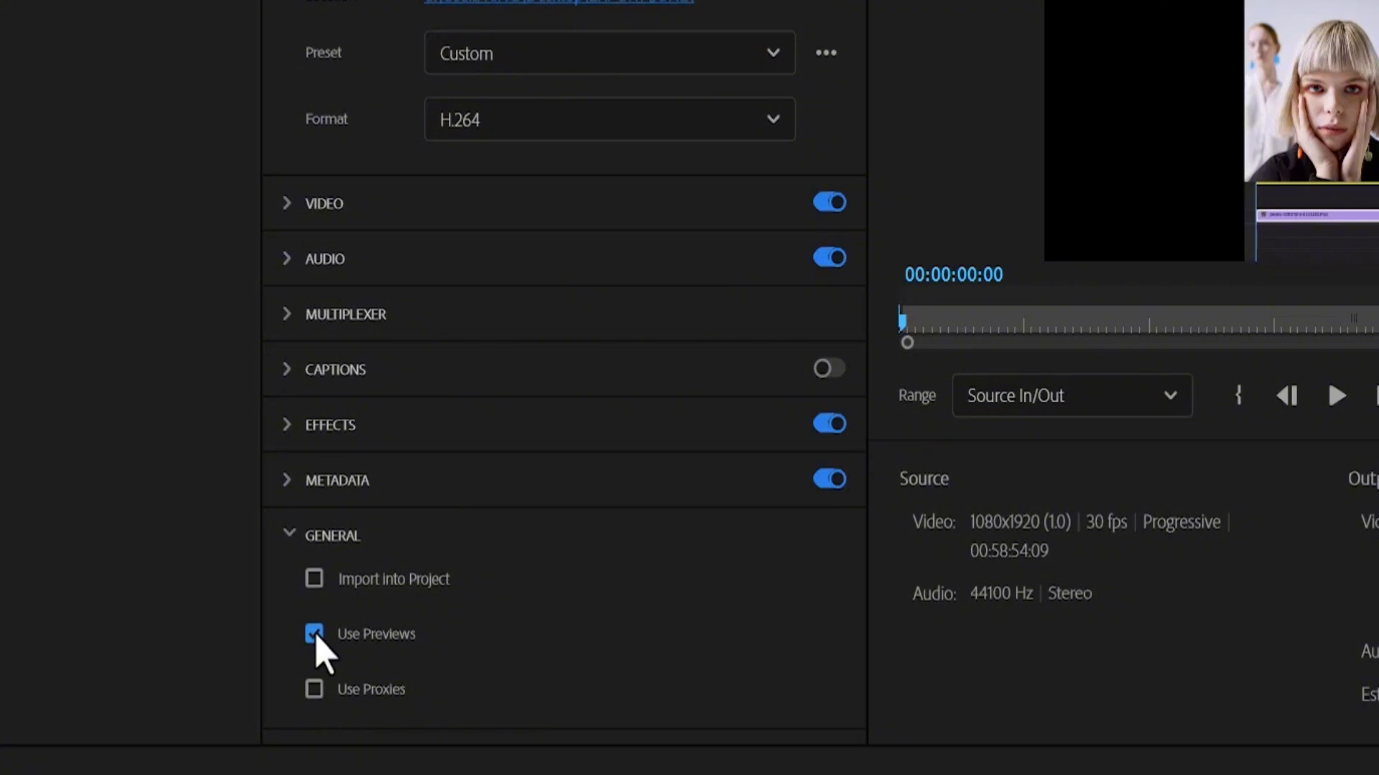
- Expand the full video export settings as far as the bitrate settings
click(286, 204)
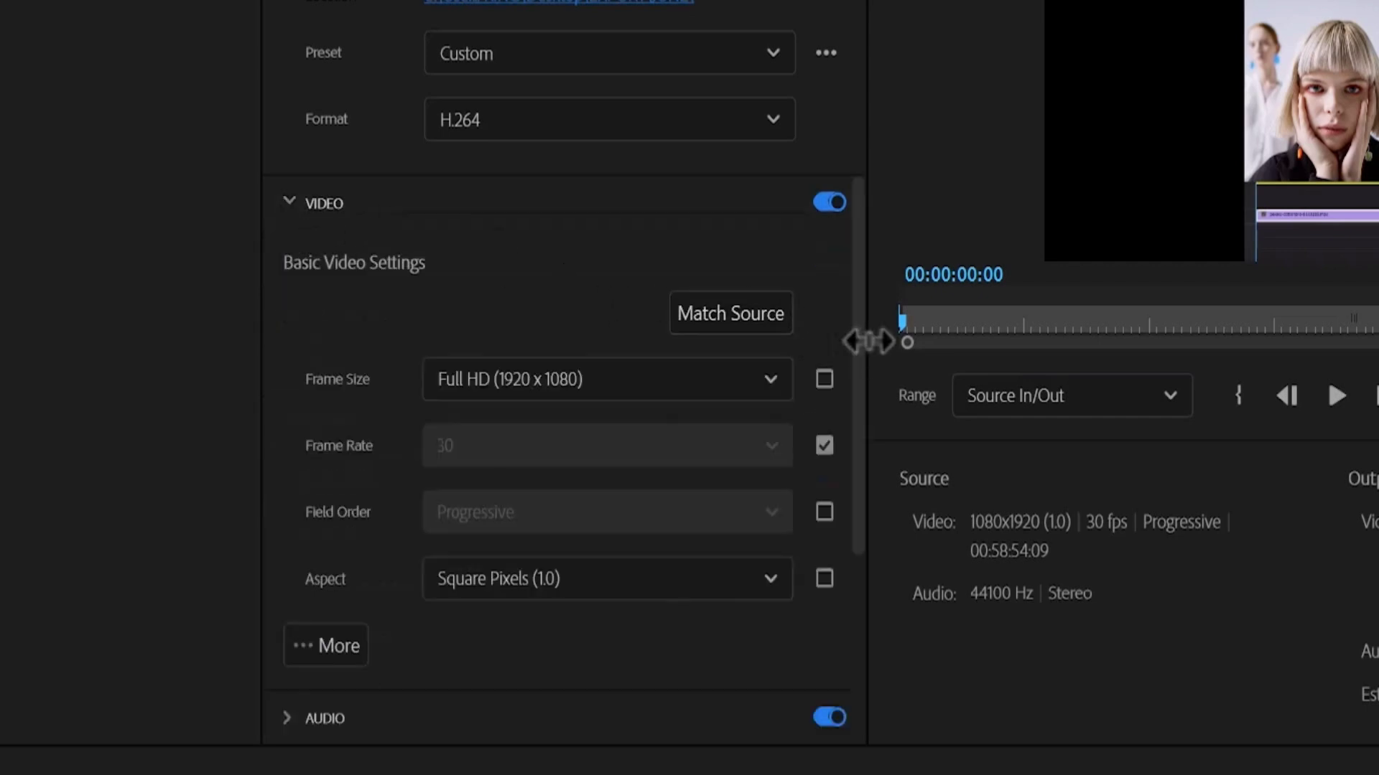
scroll(862, 416, down, 4)
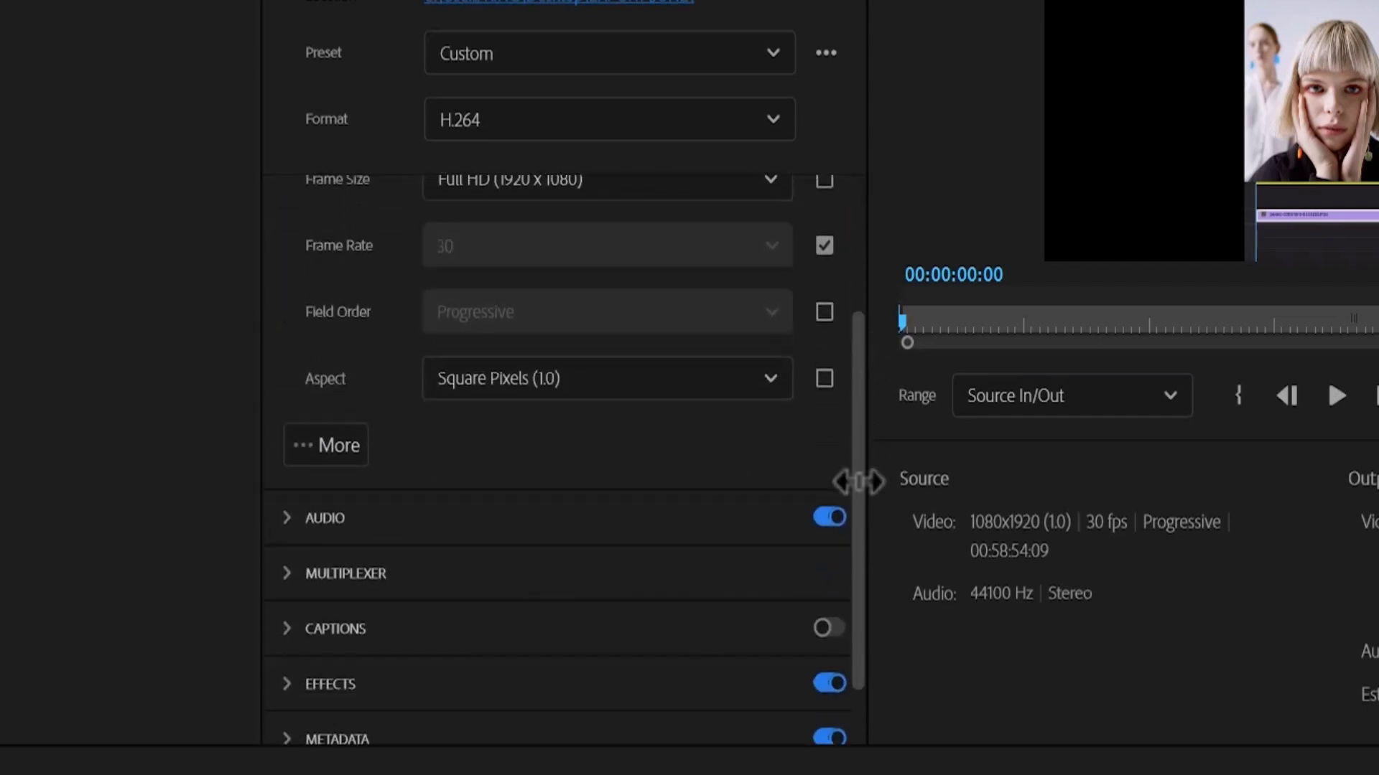
click(326, 453)
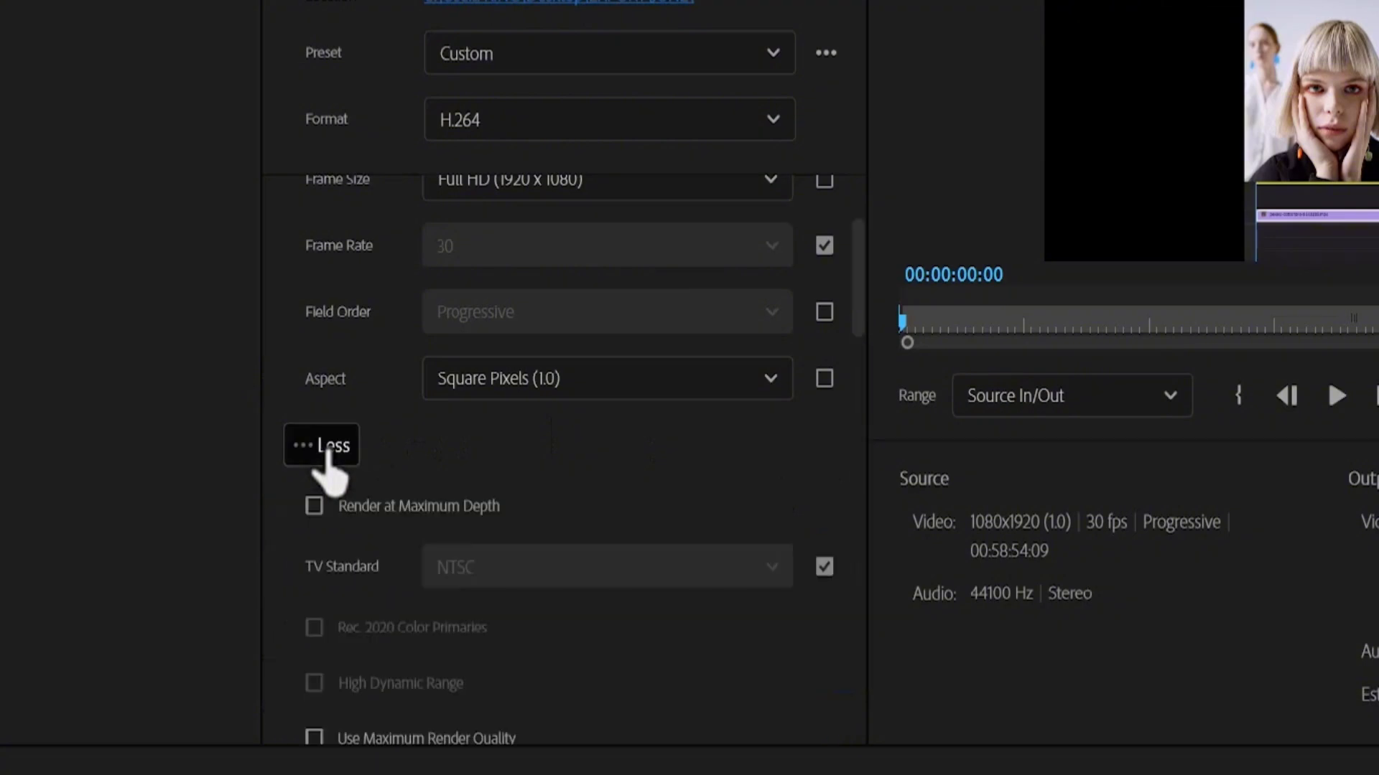
drag(861, 326, 862, 639)
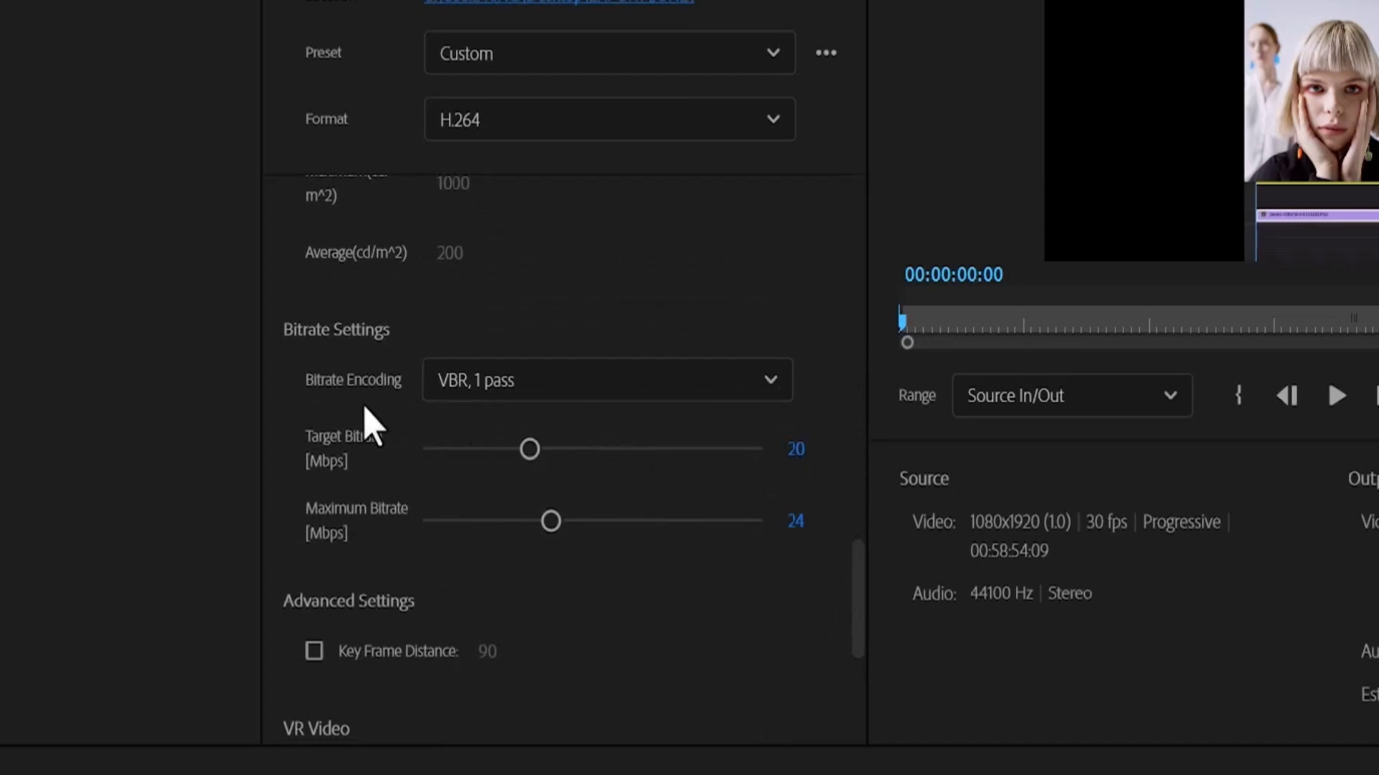
- Set the bitrate encoding to CBR and lower the target bitrate to about 3.72 Mbps
click(778, 391)
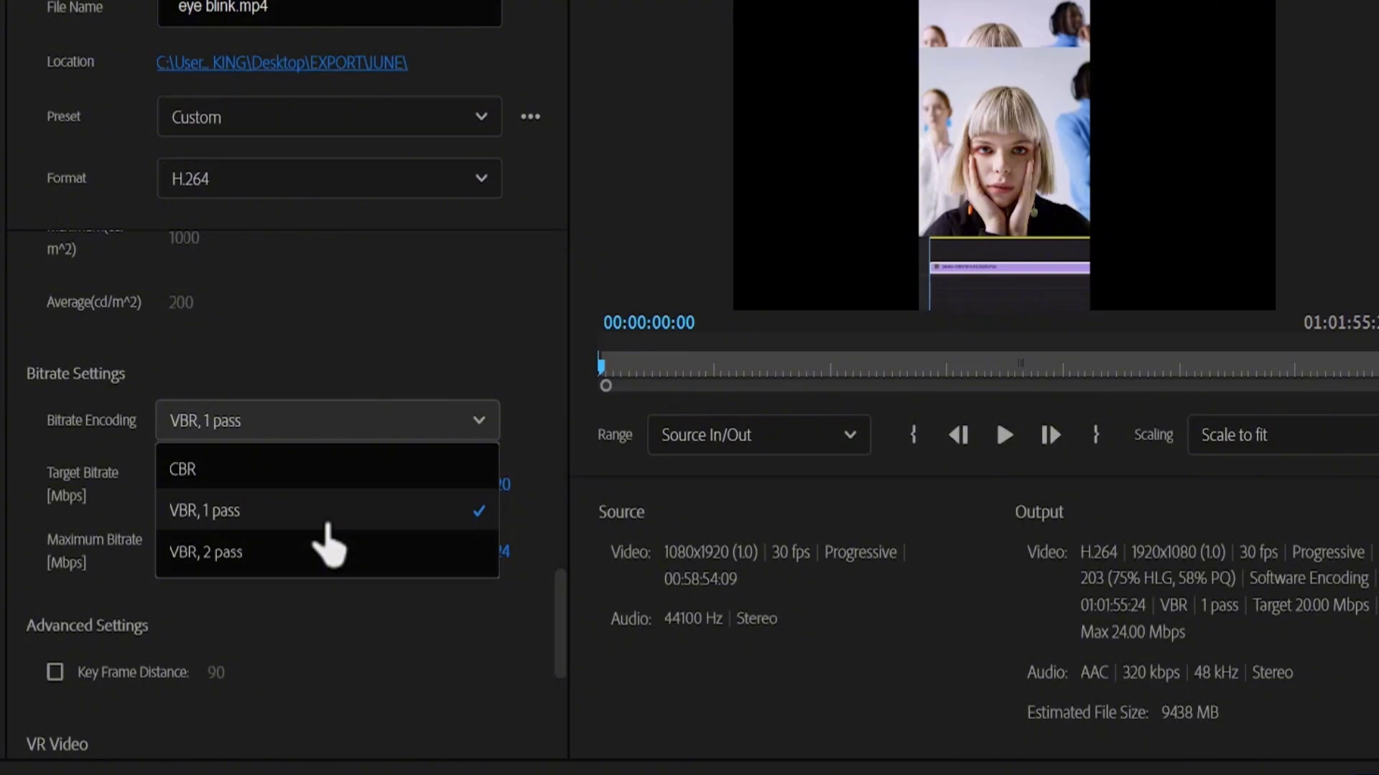
click(289, 468)
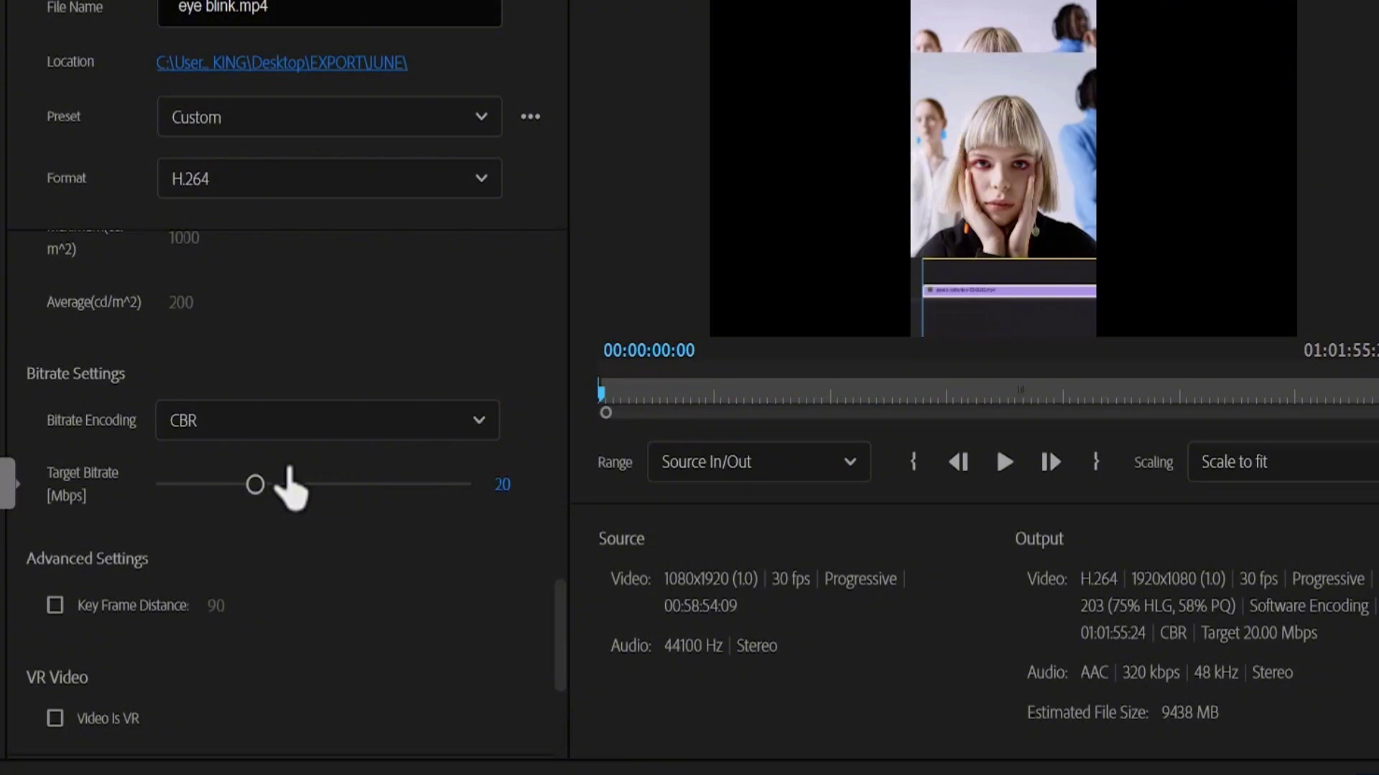
drag(272, 478, 173, 486)
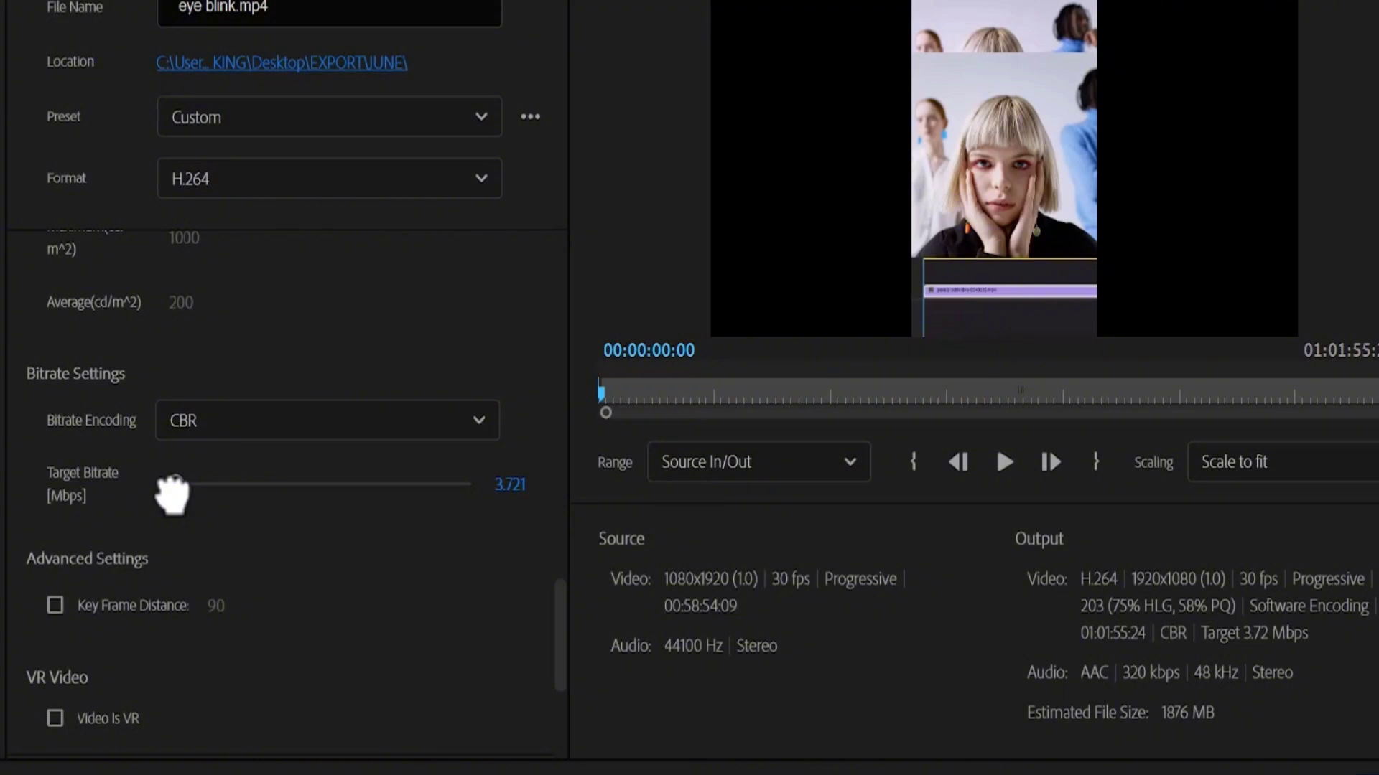
- Switch the bitrate encoding to VBR, 1 pass and raise the target bitrate to about 29.63 Mbps
click(287, 421)
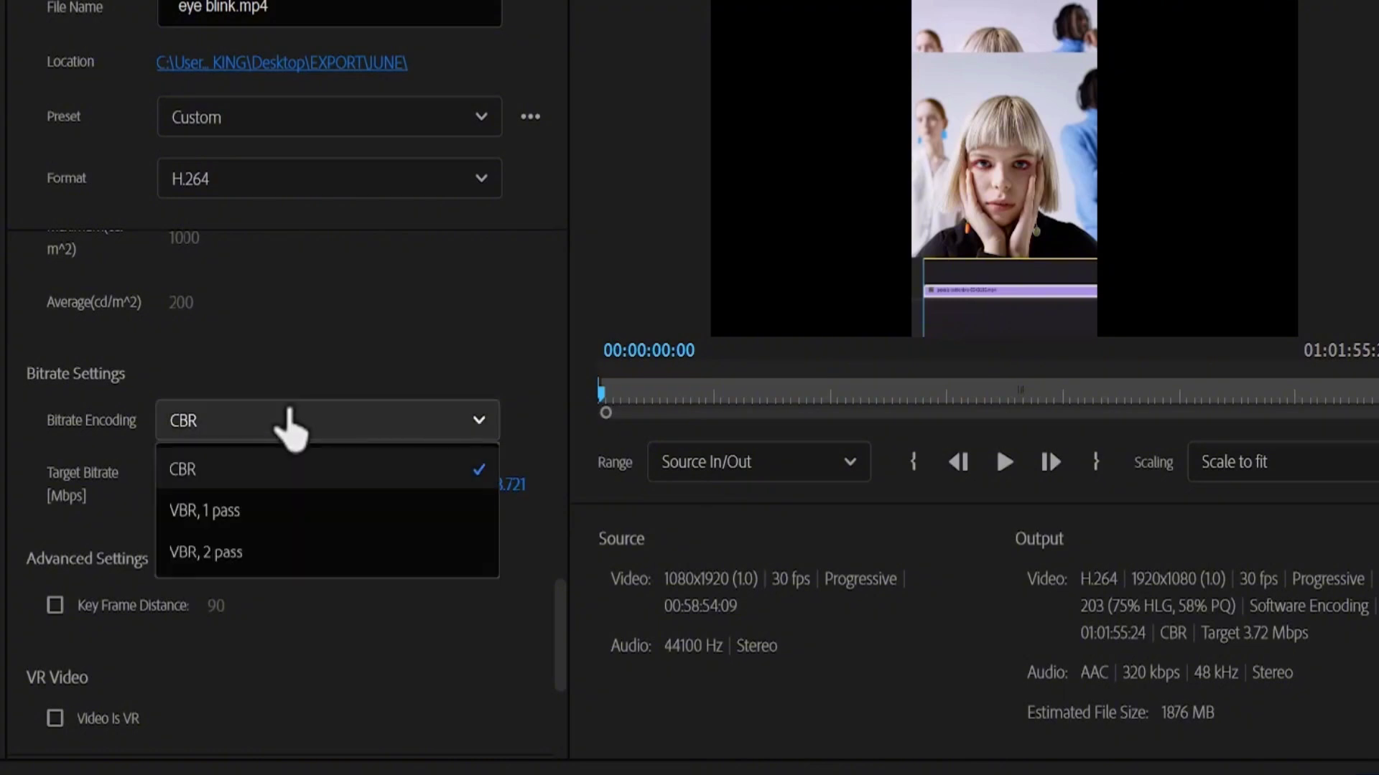
click(280, 512)
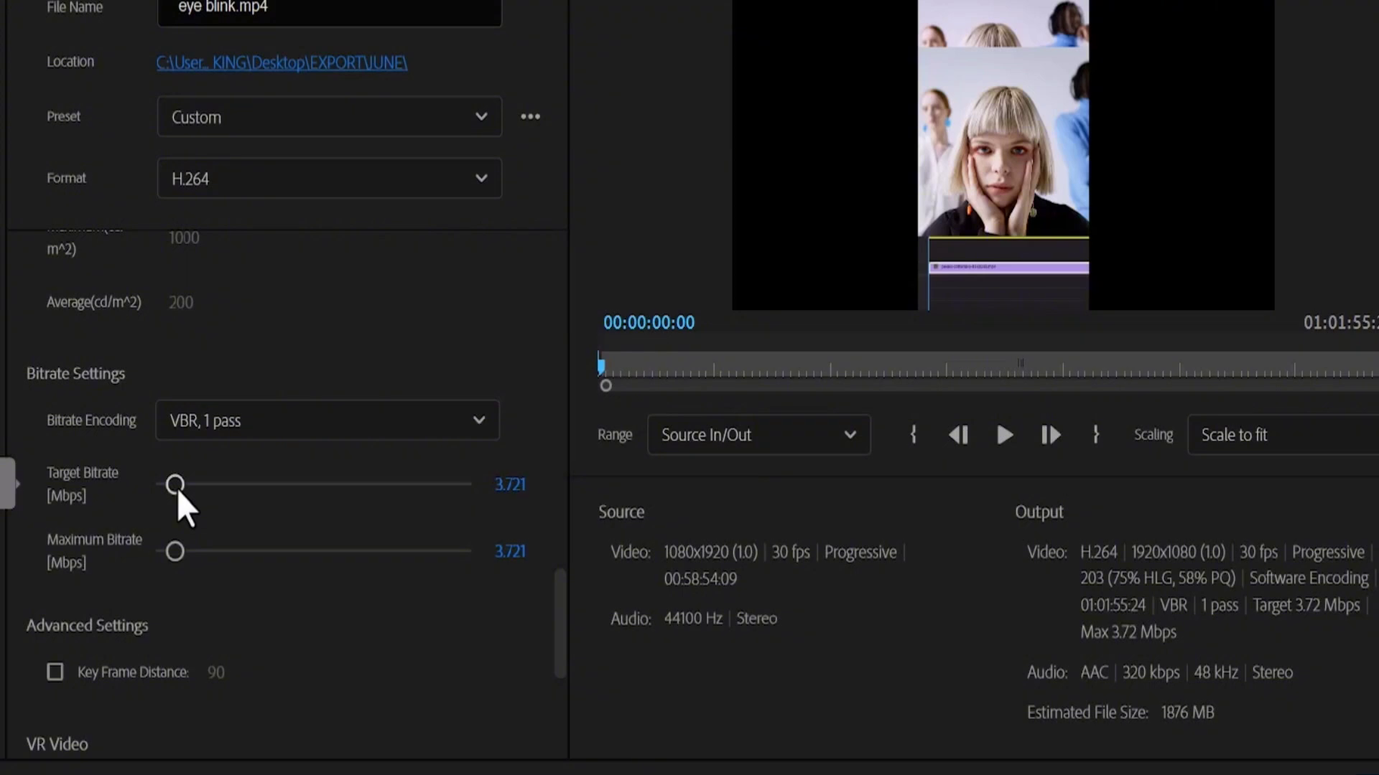
drag(176, 485, 308, 494)
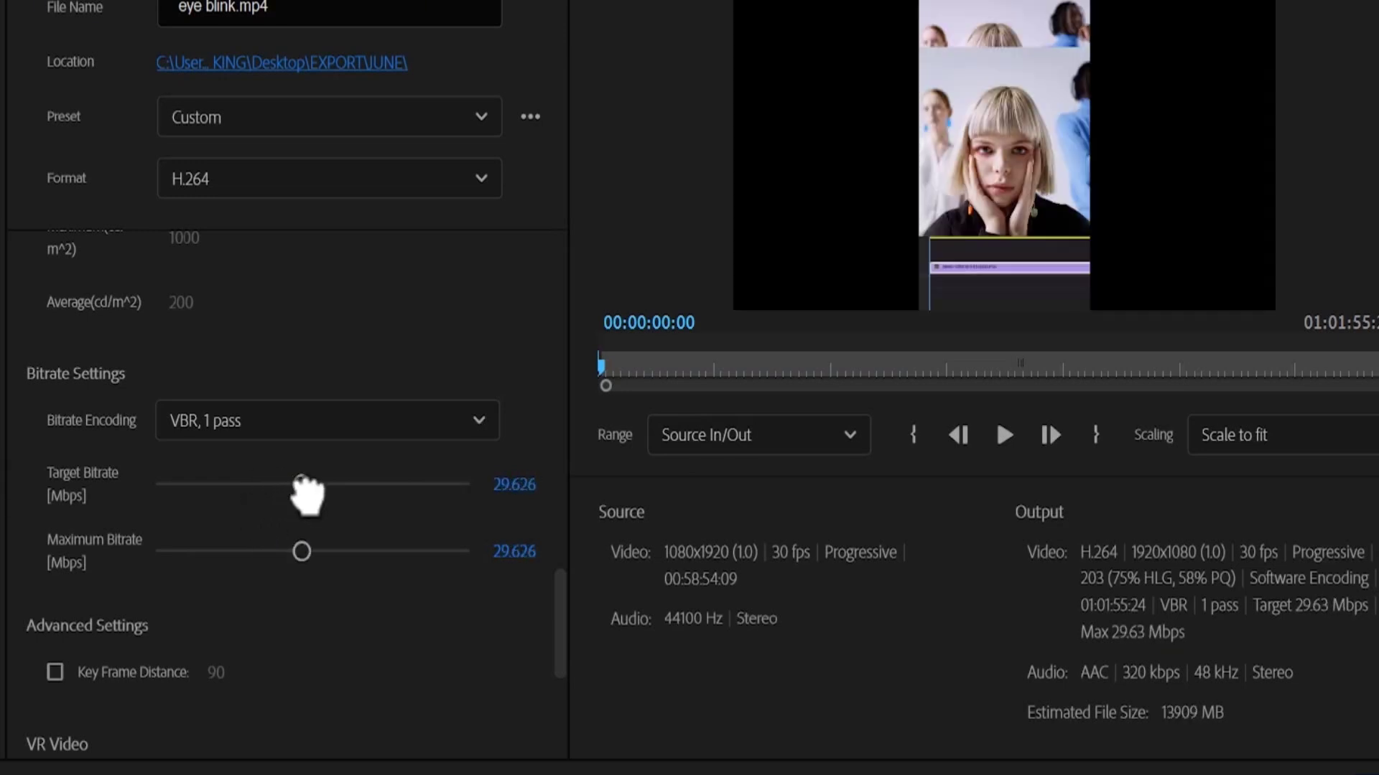
- Switch the bitrate encoding to VBR, 2 pass and raise the maximum bitrate to about 43.88 Mbps
click(352, 428)
click(304, 564)
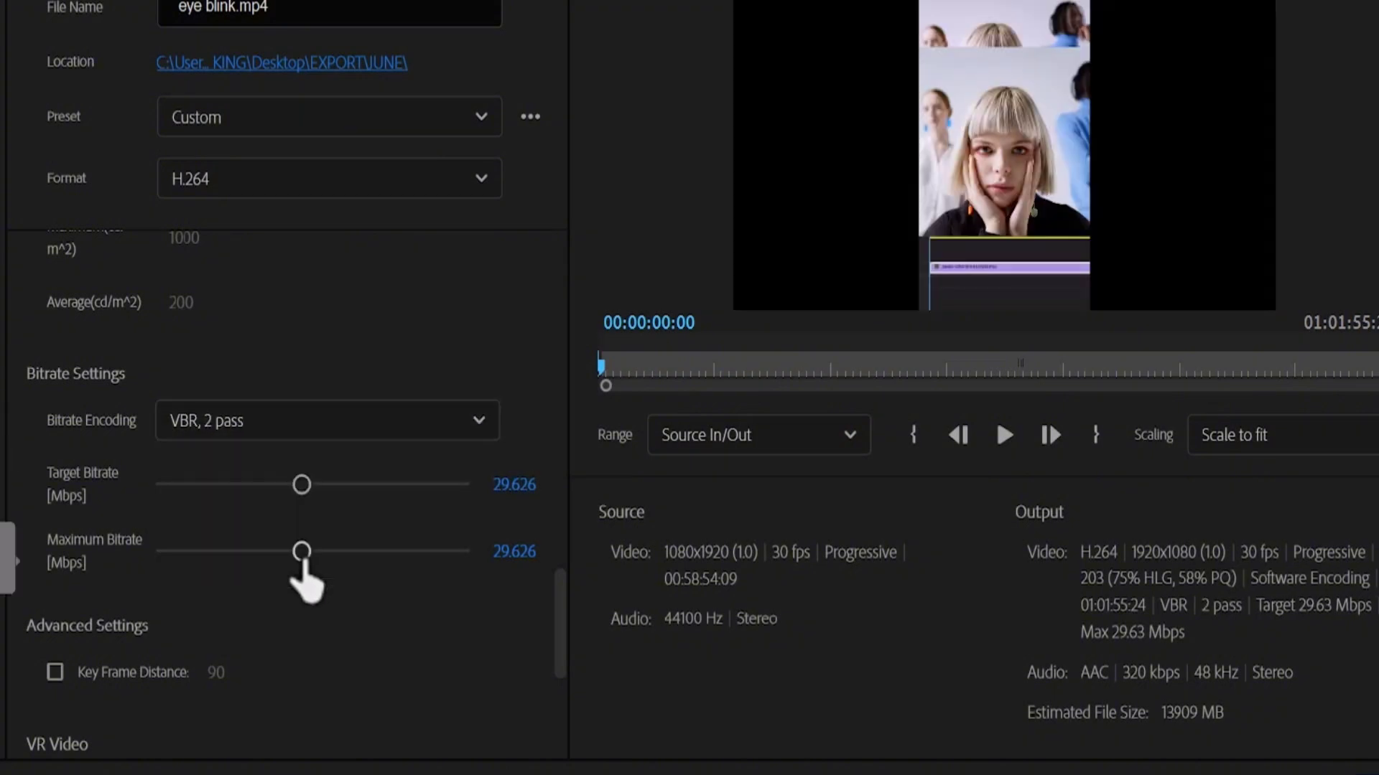
drag(301, 554, 379, 555)
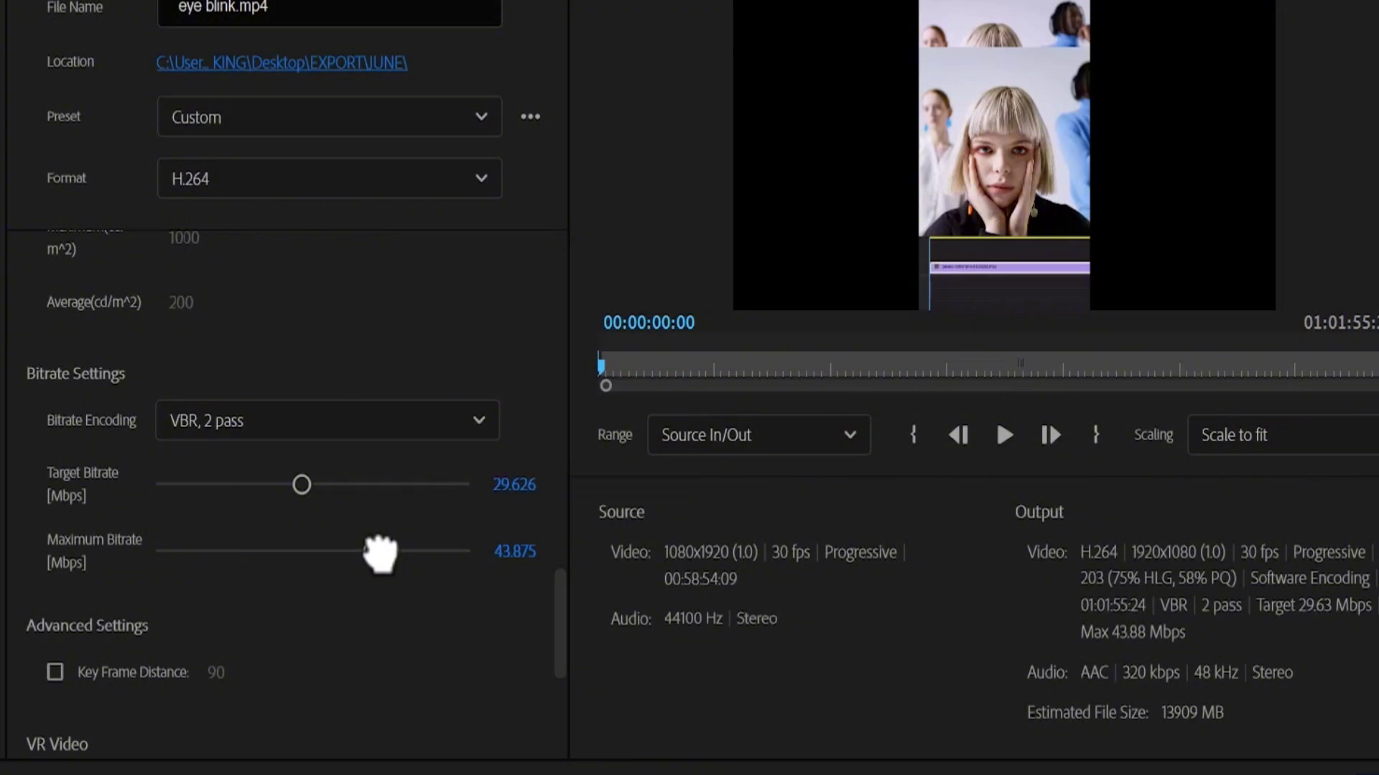
- Set the bitrate encoding to CBR with a target bitrate of 20 Mbps
click(476, 429)
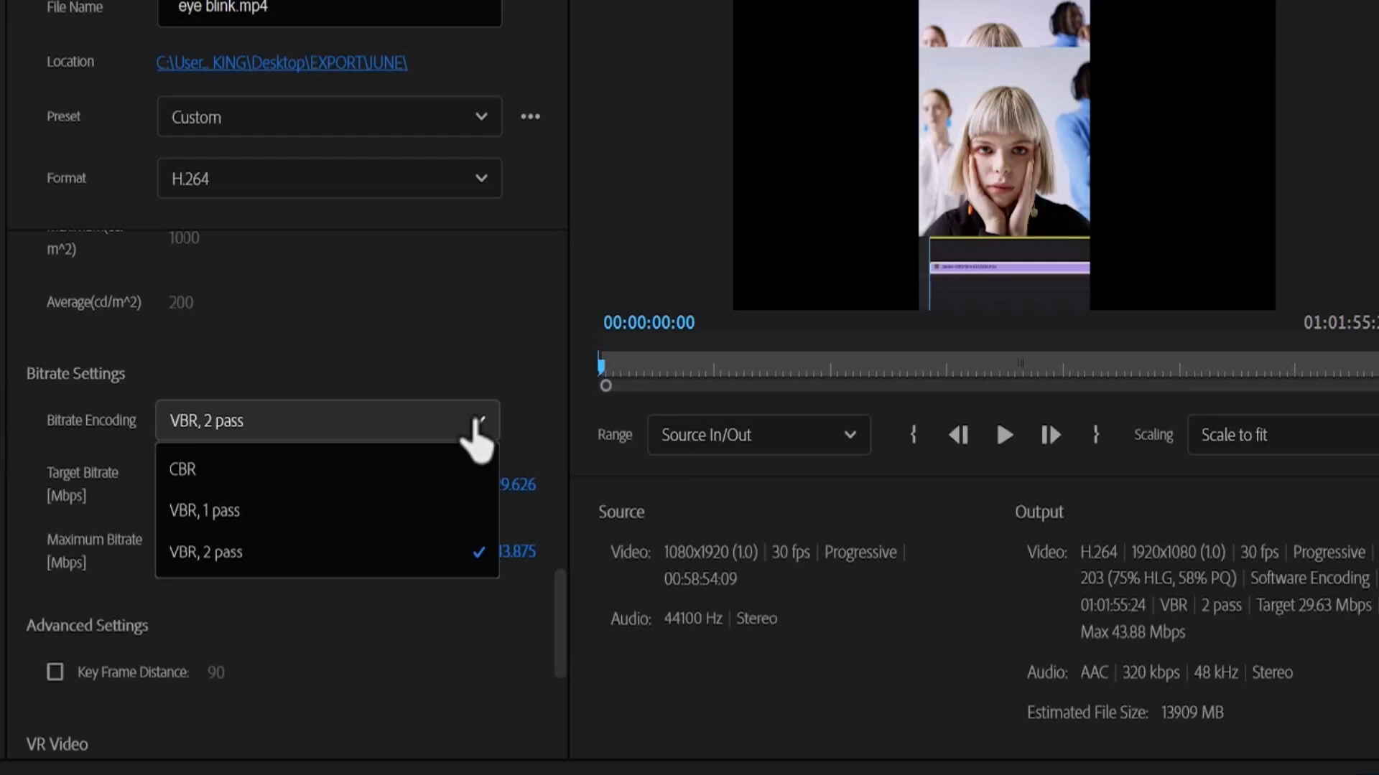
click(384, 470)
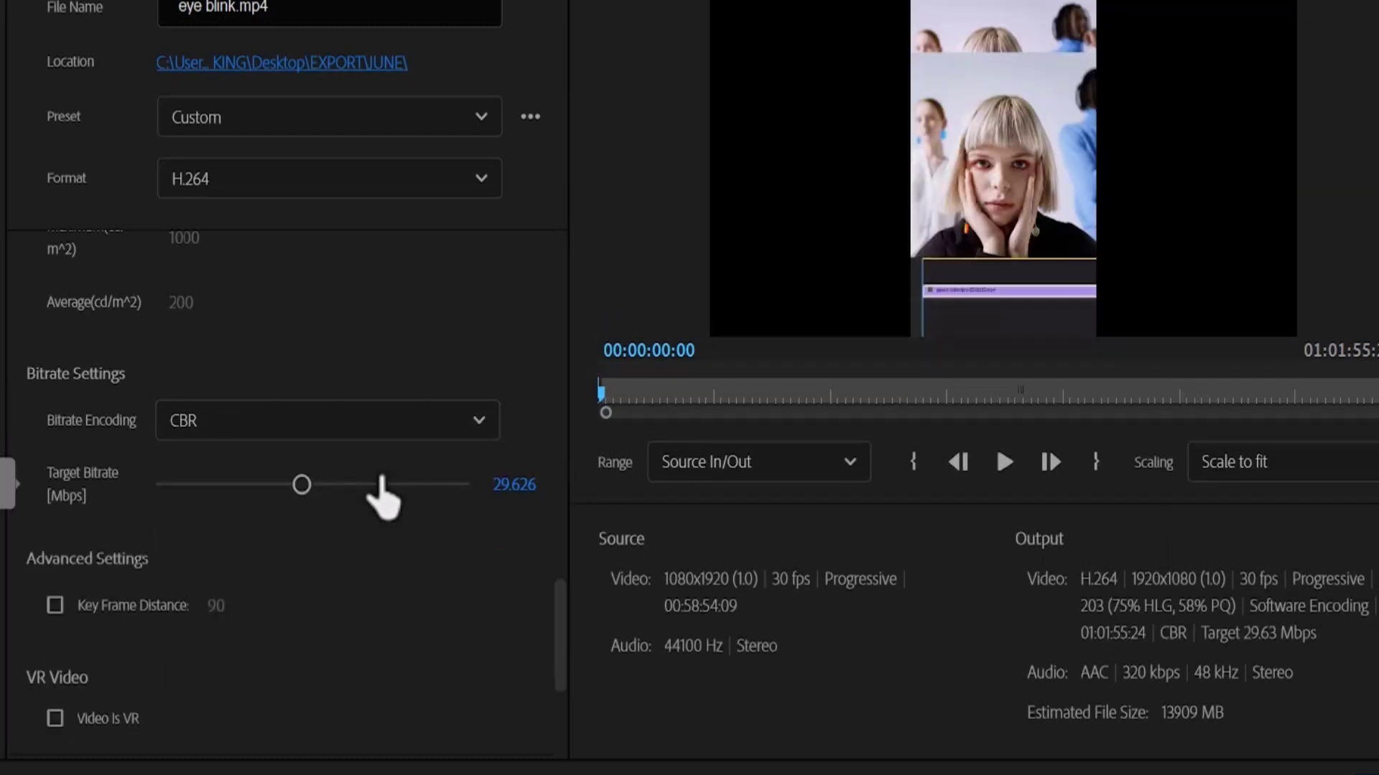
click(517, 487)
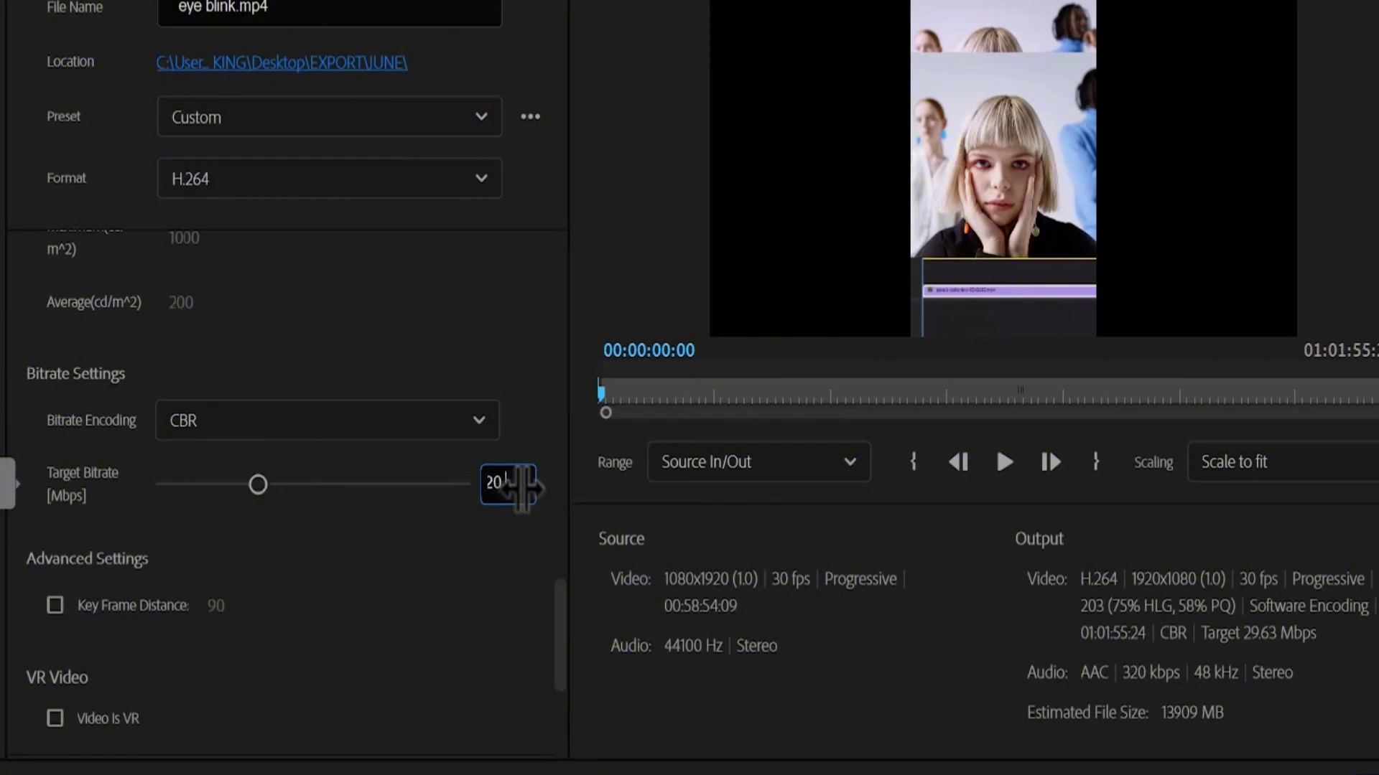
key(Return)
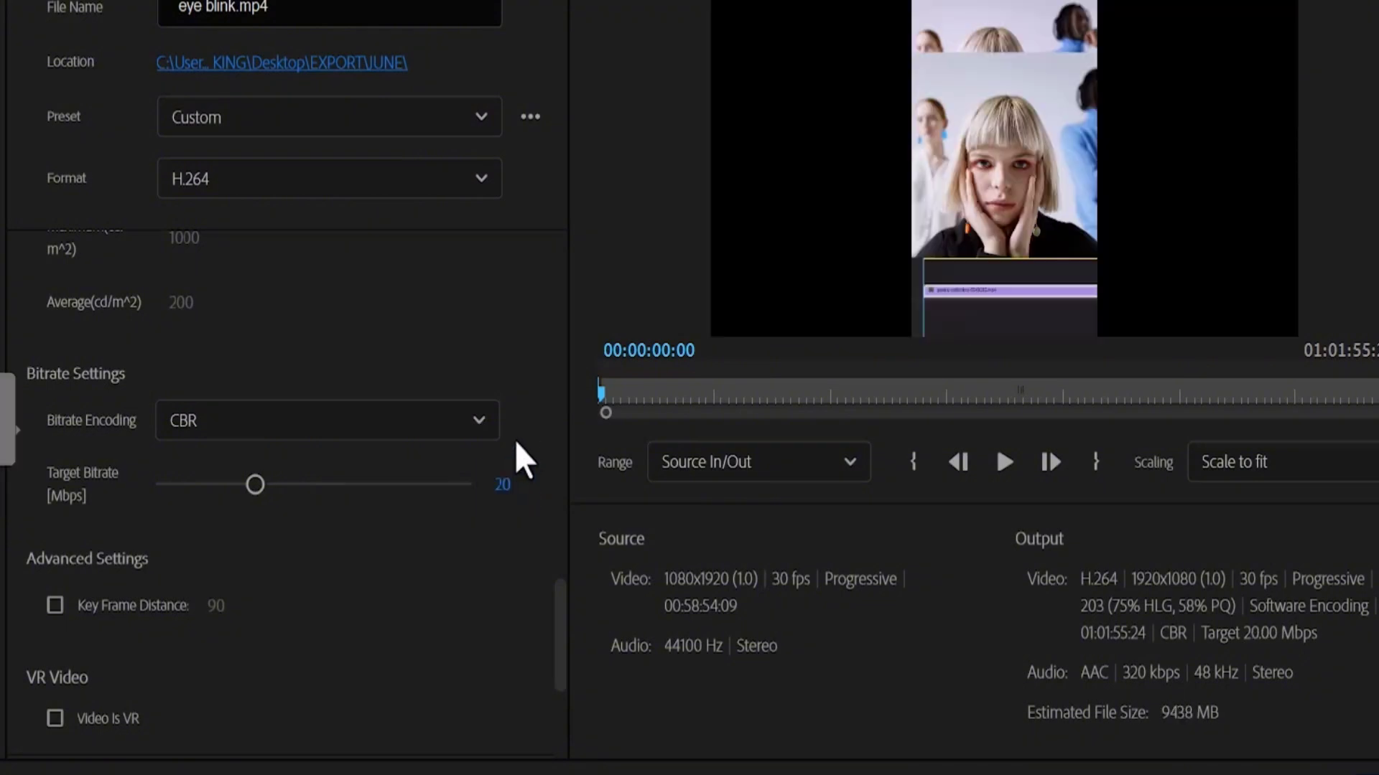
- Search all export presets for "ultra" and apply the Facebook 2160p 4K Ultra HD preset
click(471, 131)
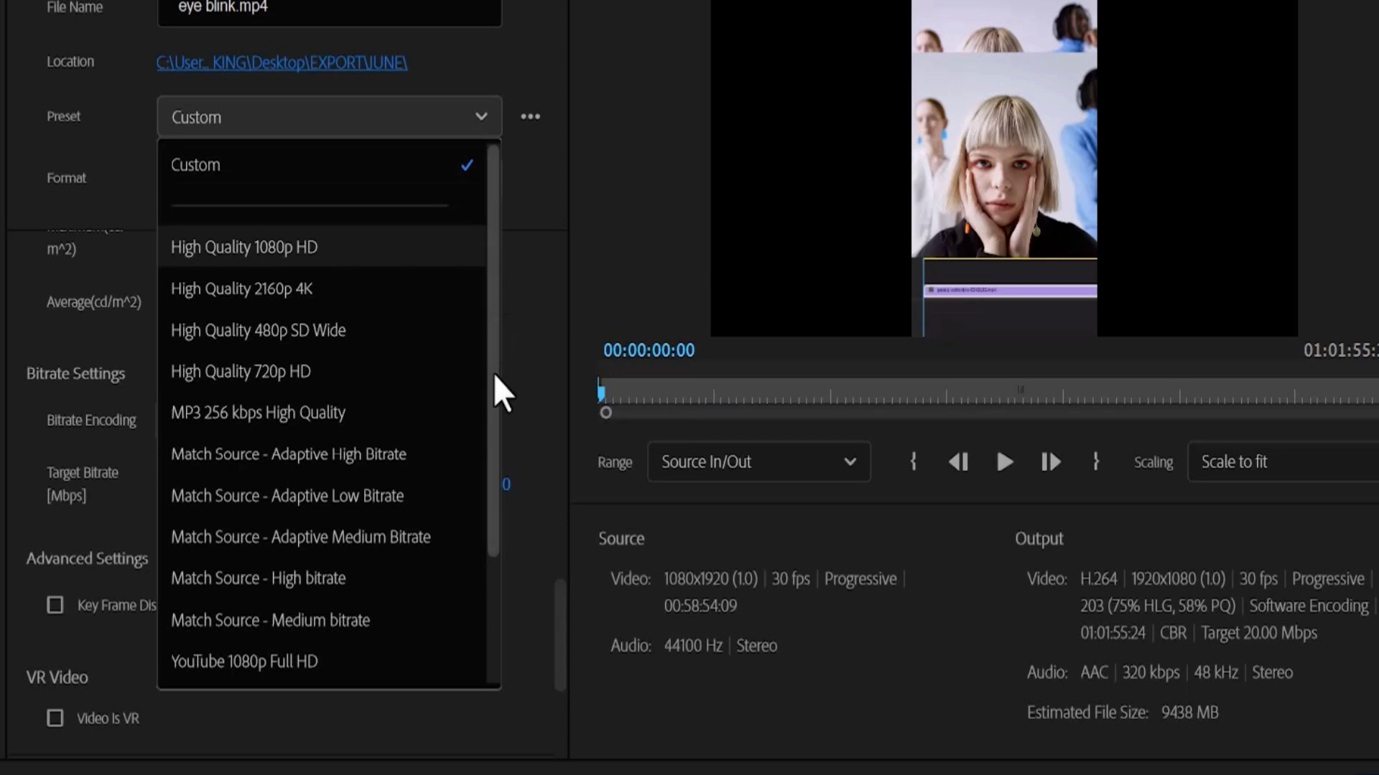
drag(498, 391, 495, 516)
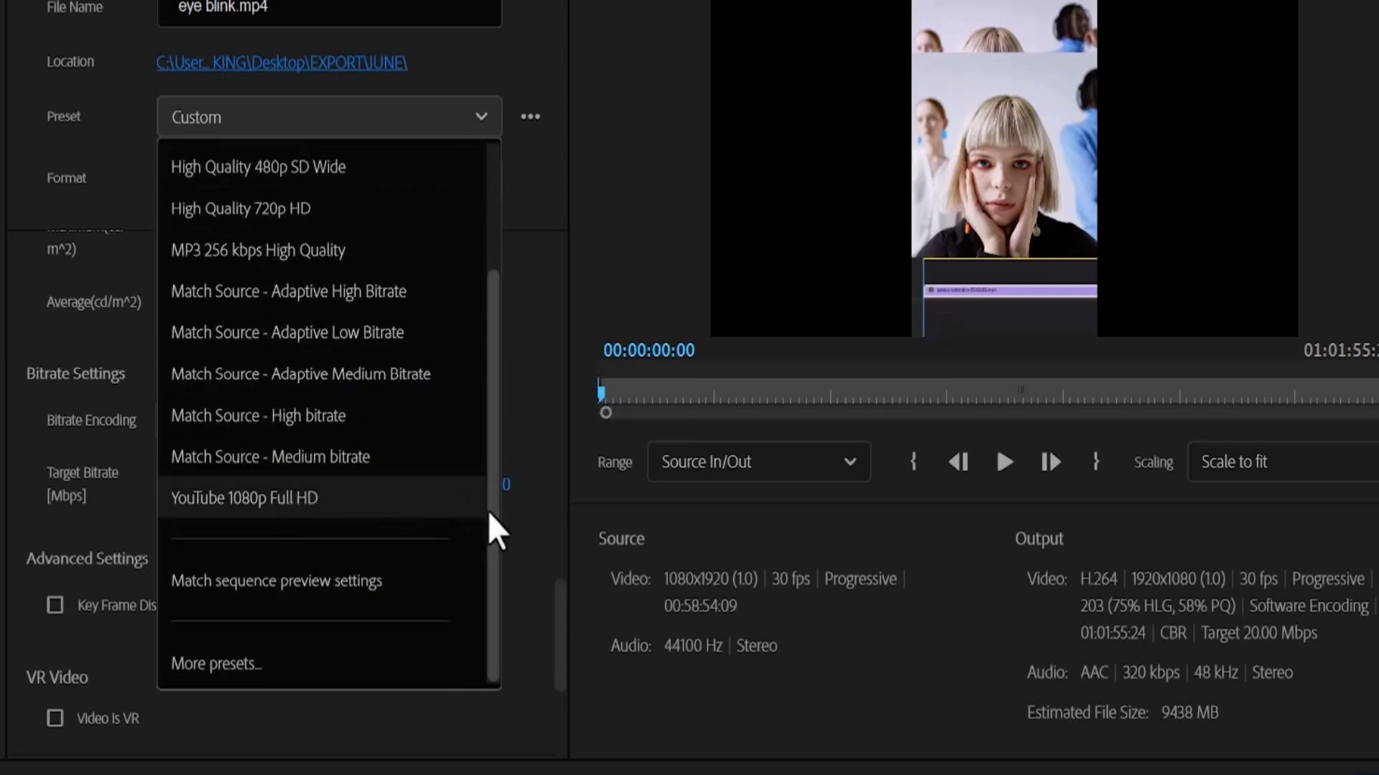
mouse_move(492, 529)
mouse_down()
mouse_move(492, 416)
mouse_move(502, 517)
mouse_up()
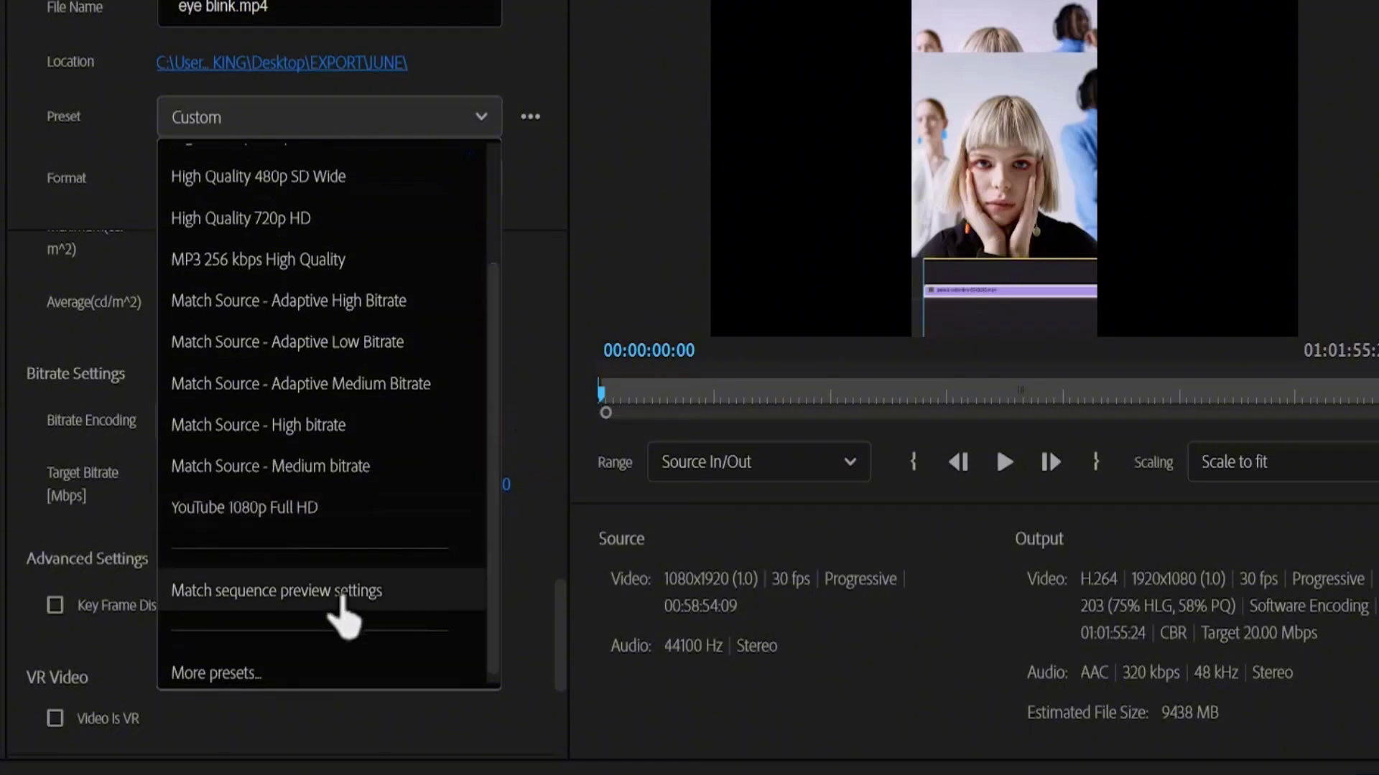
click(248, 656)
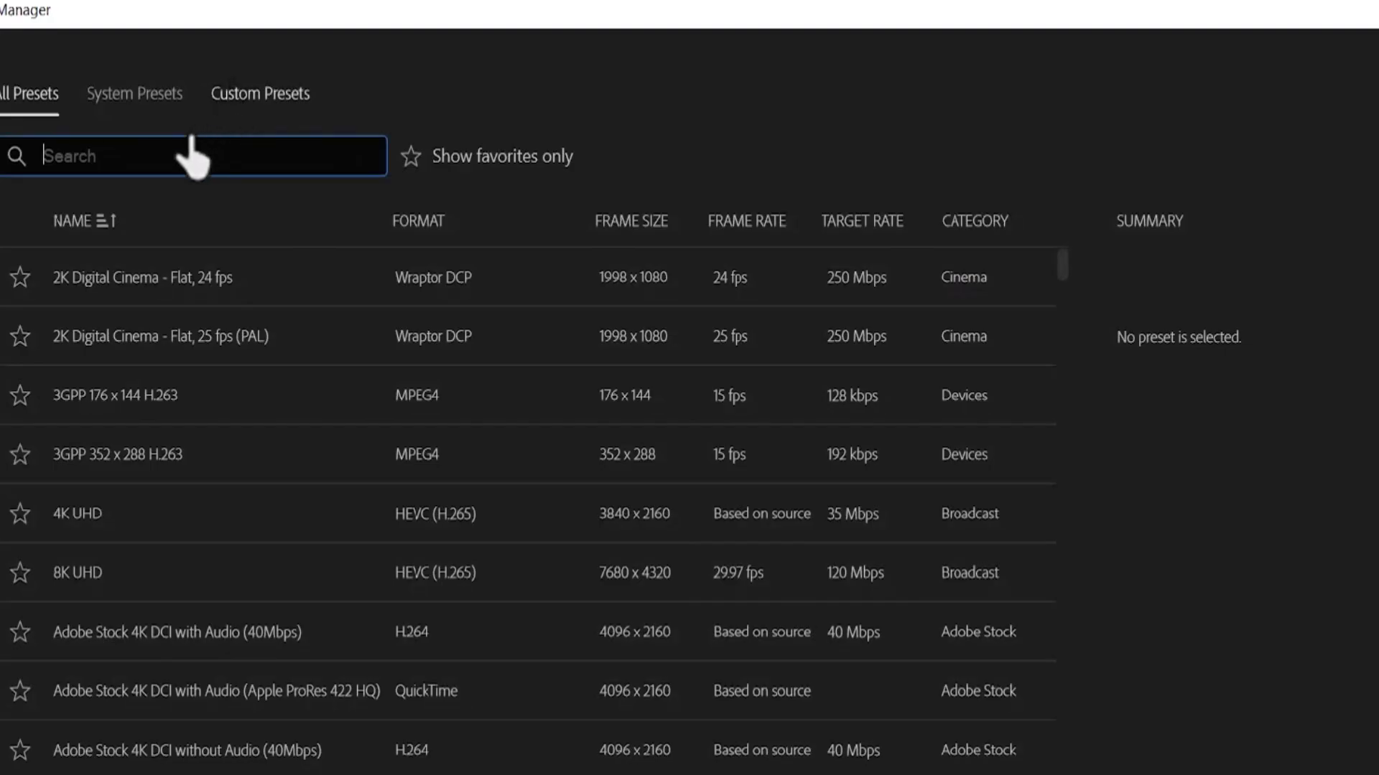
text(ultra h)
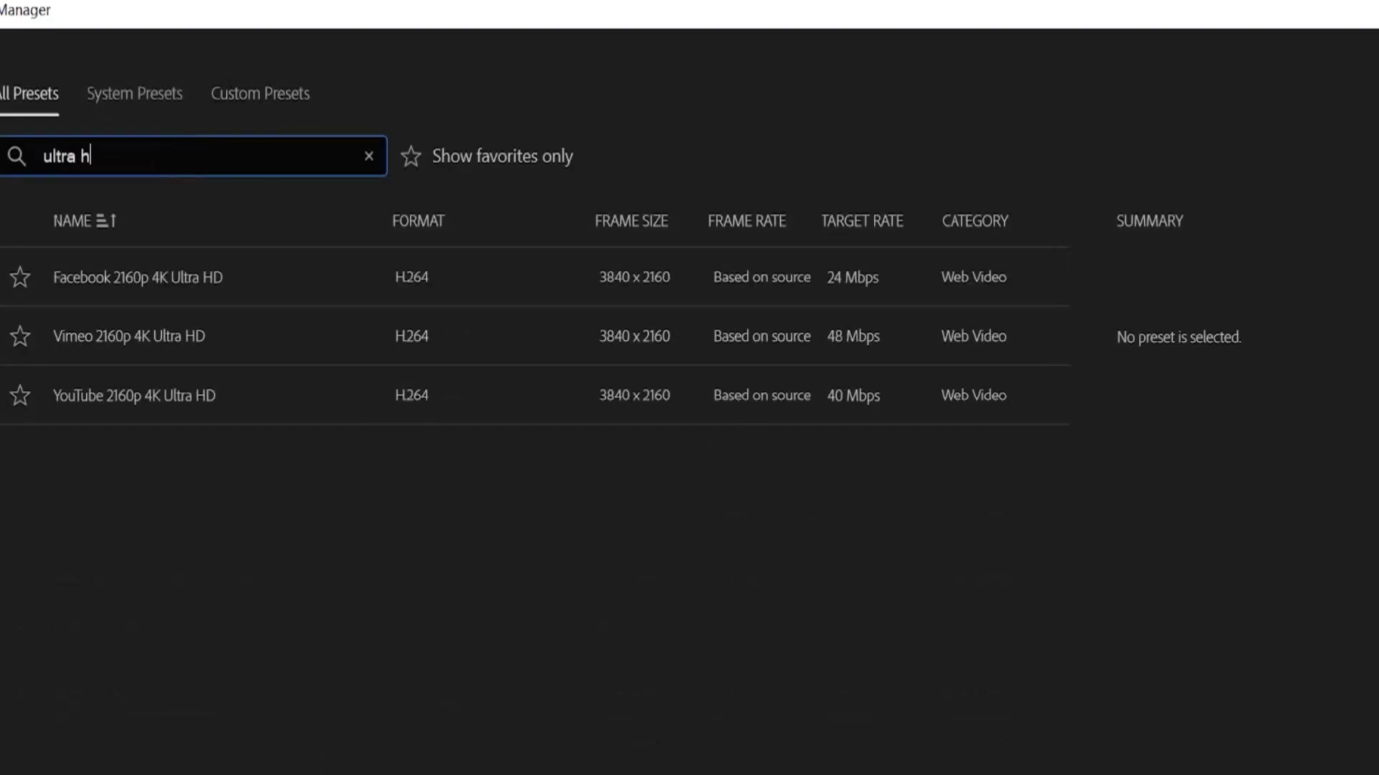
text(ig)
key(BackSpace)
key(BackSpace)
key(BackSpace)
key(BackSpace)
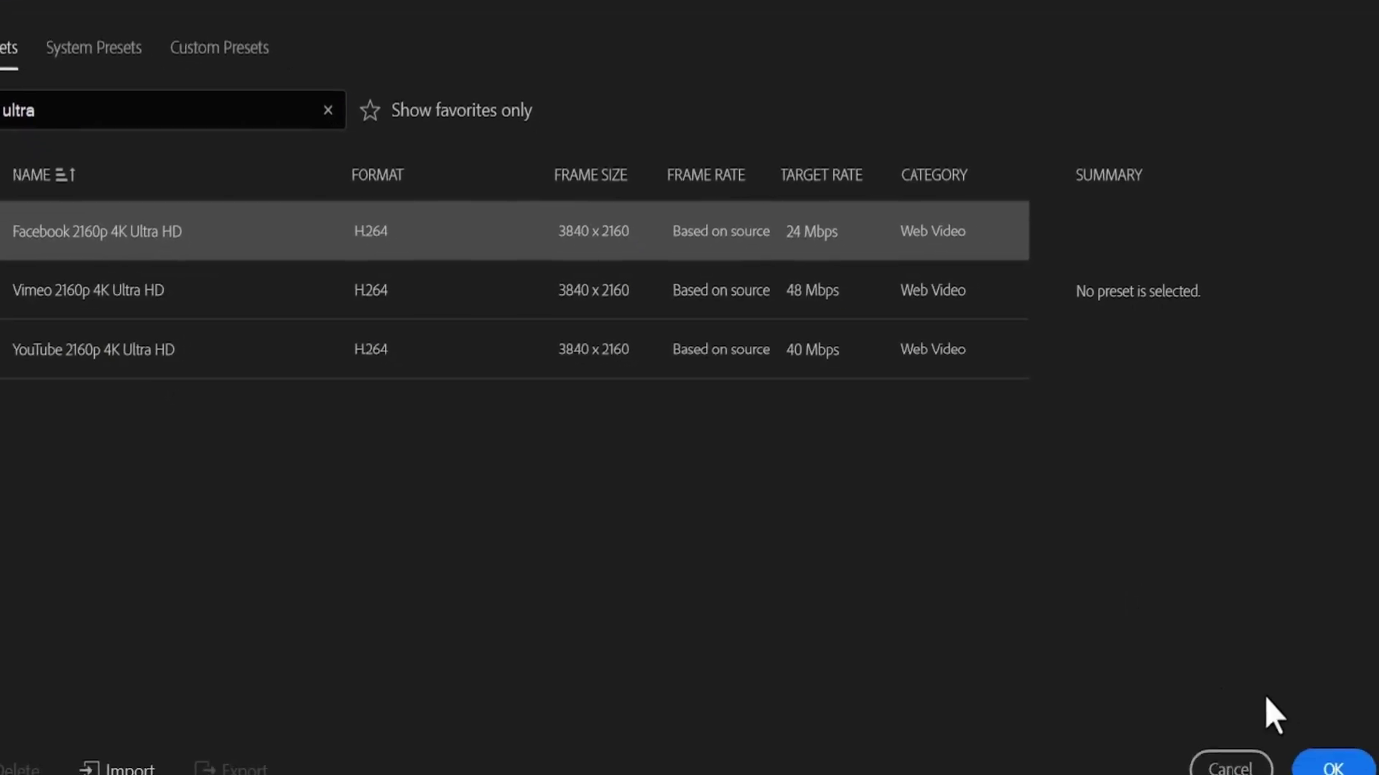
click(1332, 766)
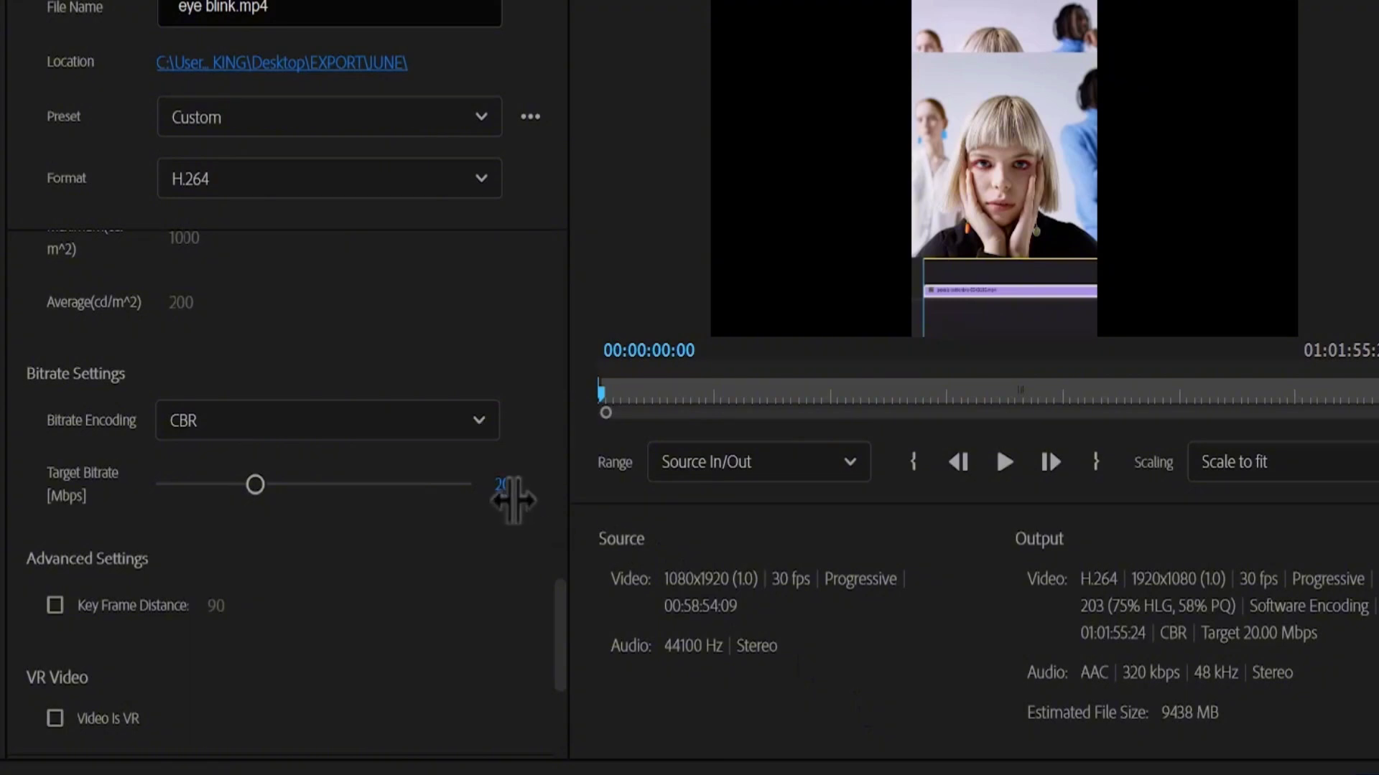
- Set the export's target bitrate to 60 Mbps
click(513, 485)
text(6)
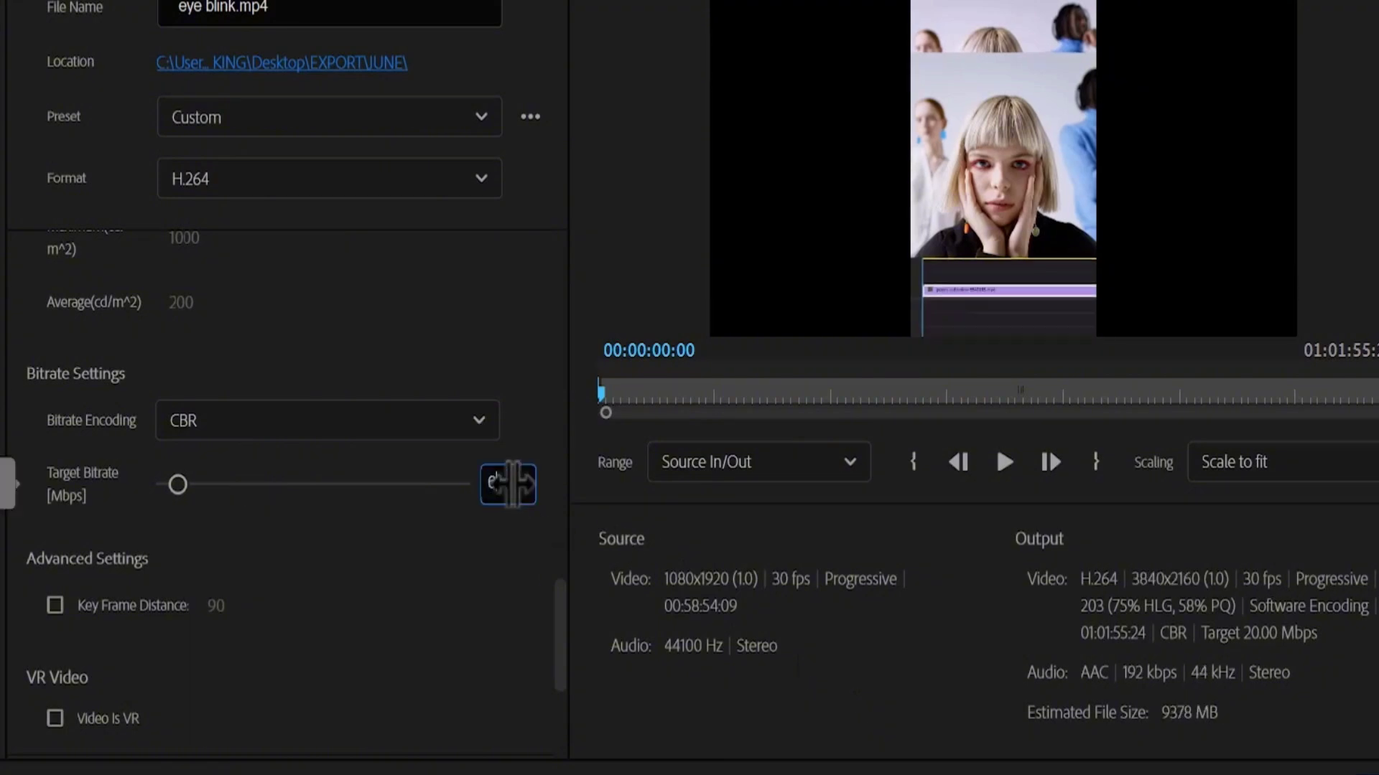
text(0)
key(Return)
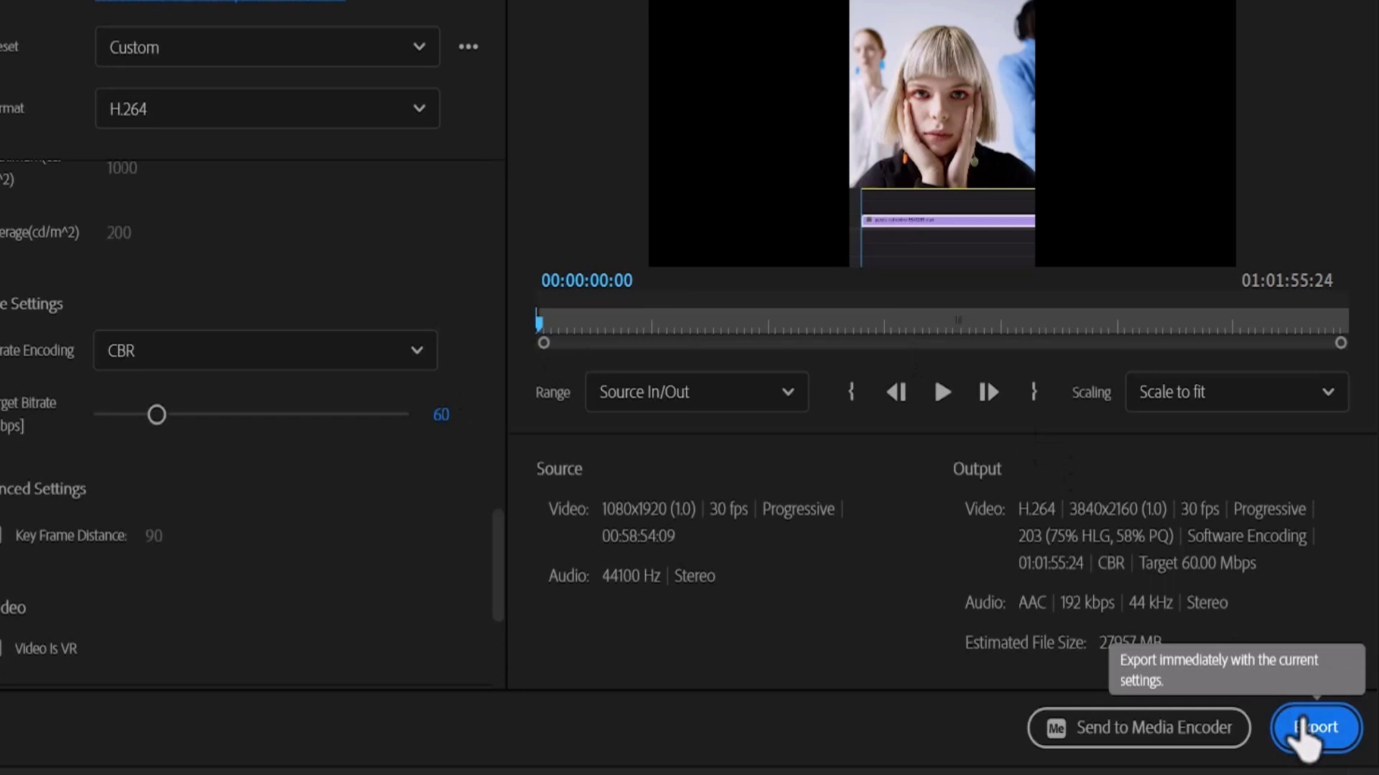
- Send the eye blink export to Media Encoder and start encoding the queue
click(1185, 739)
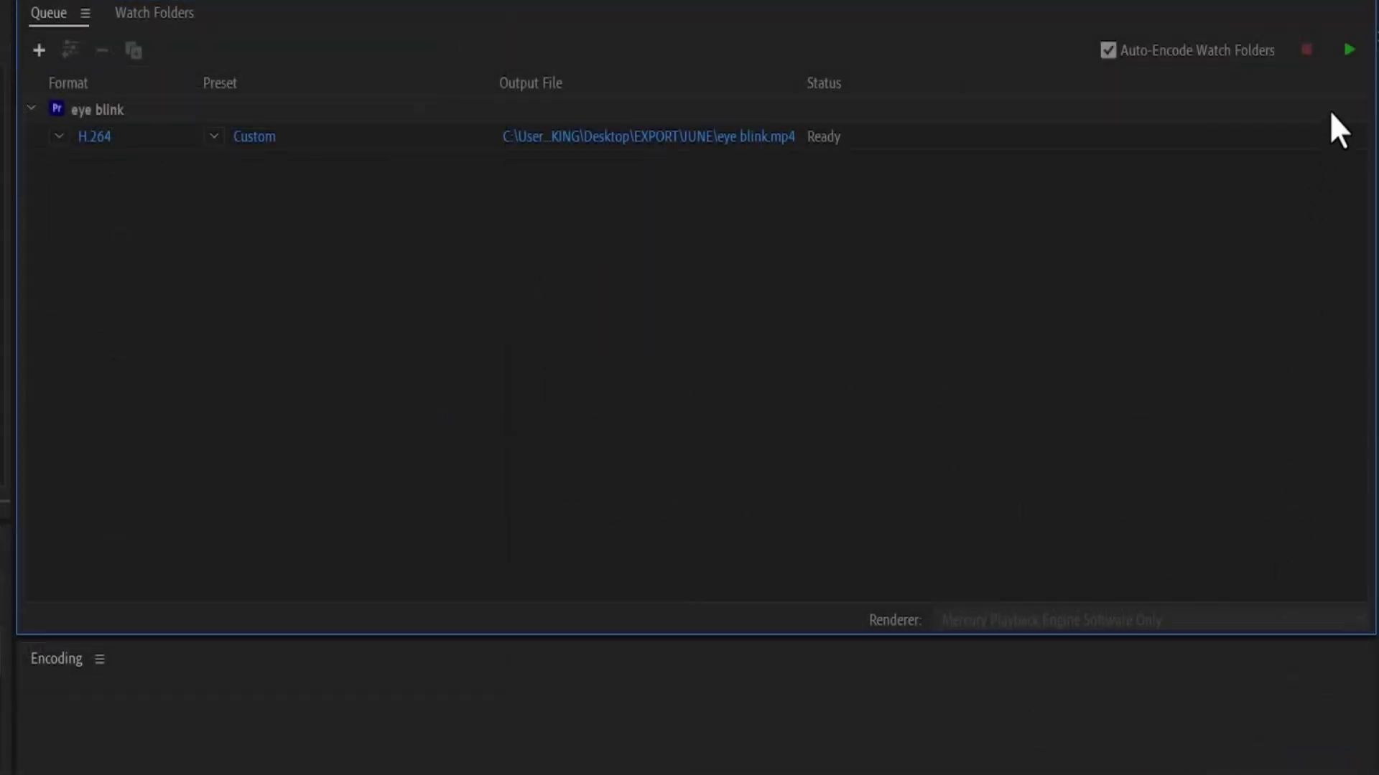
click(1345, 47)
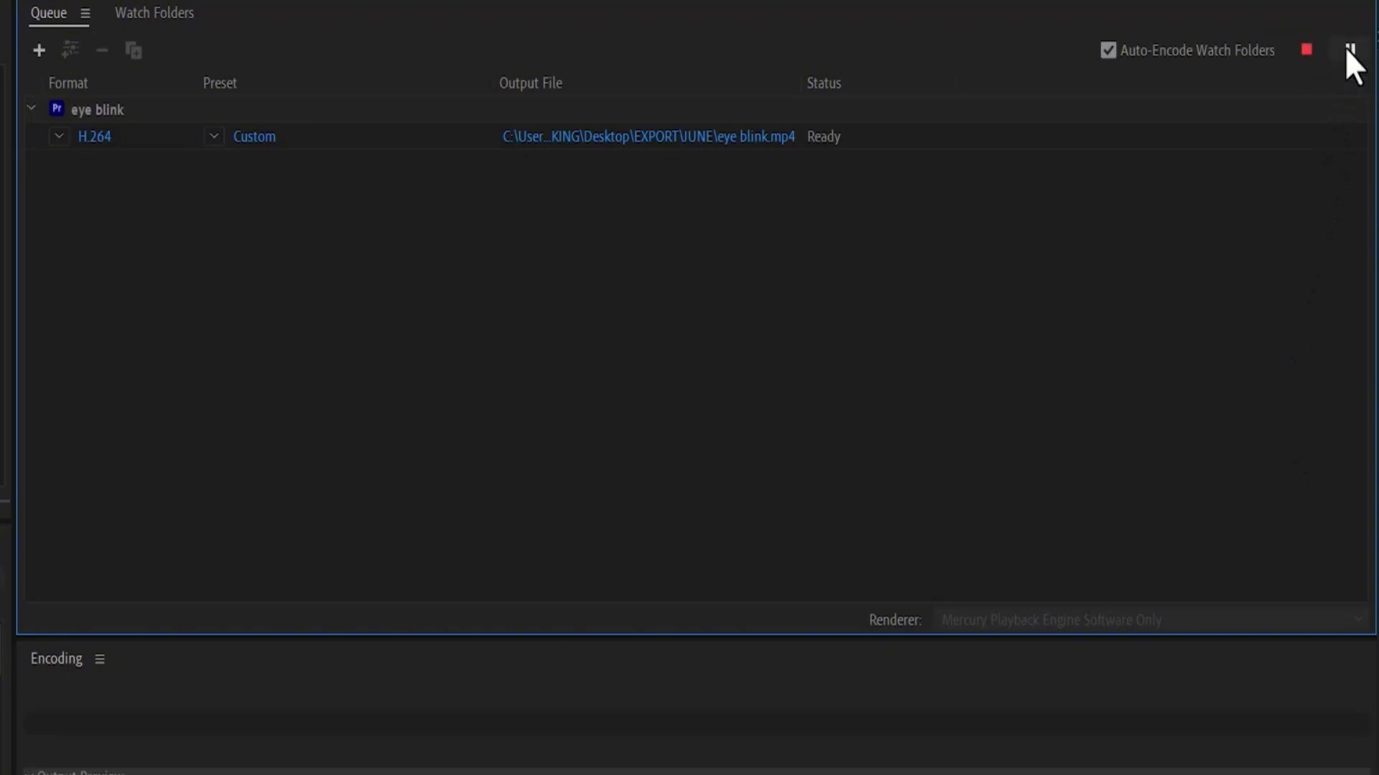